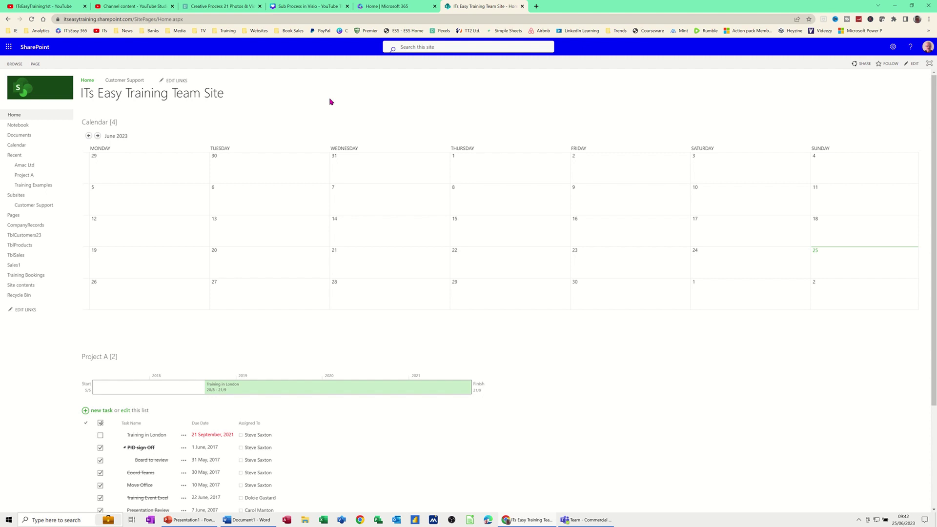
Step: Create a blank list named Video Type from the team site's contents
left_click(16, 287)
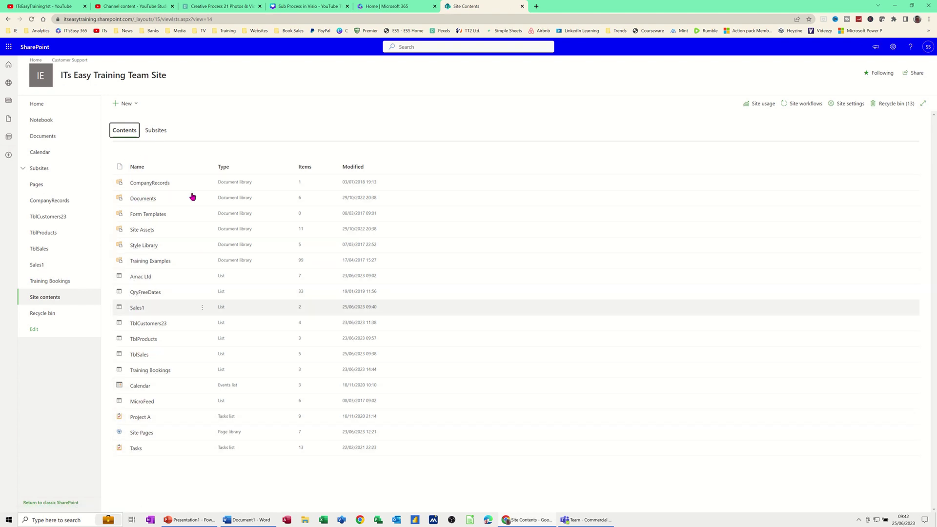
left_click(137, 105)
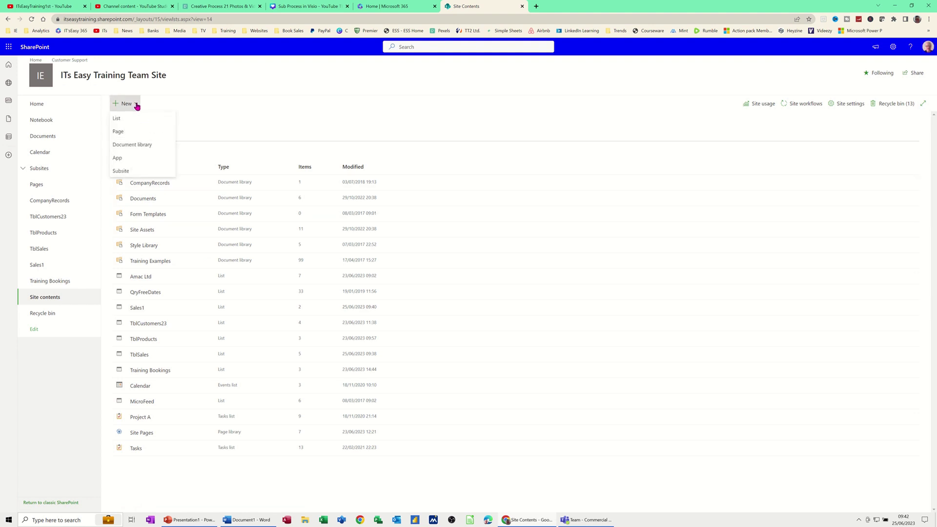
left_click(116, 120)
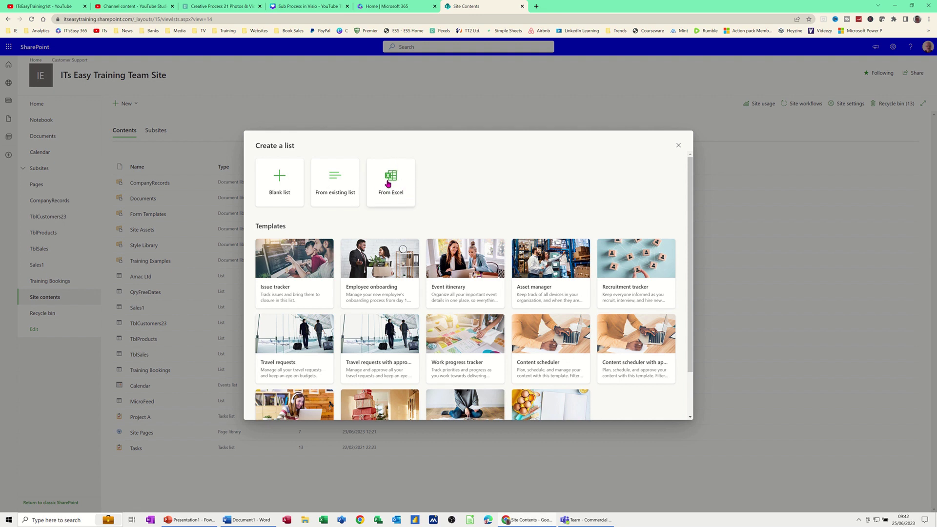
left_click(282, 179)
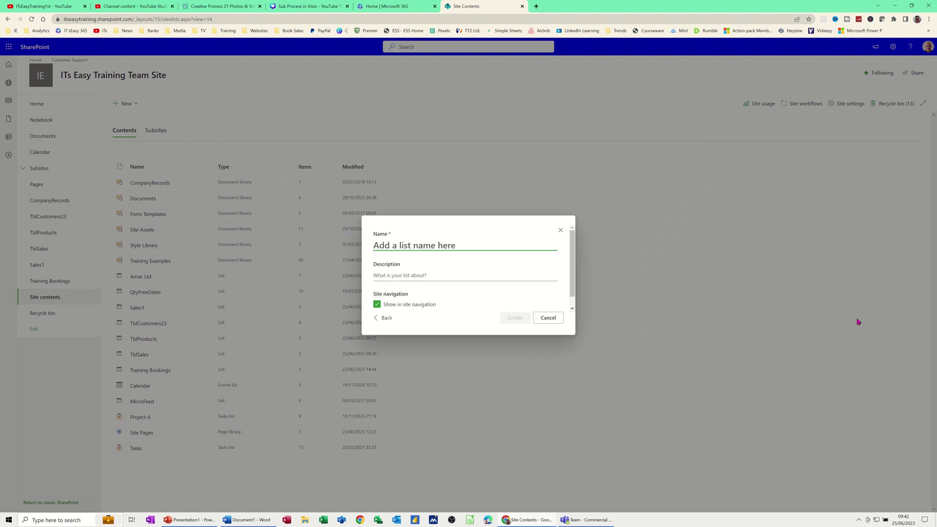
type("Video Type")
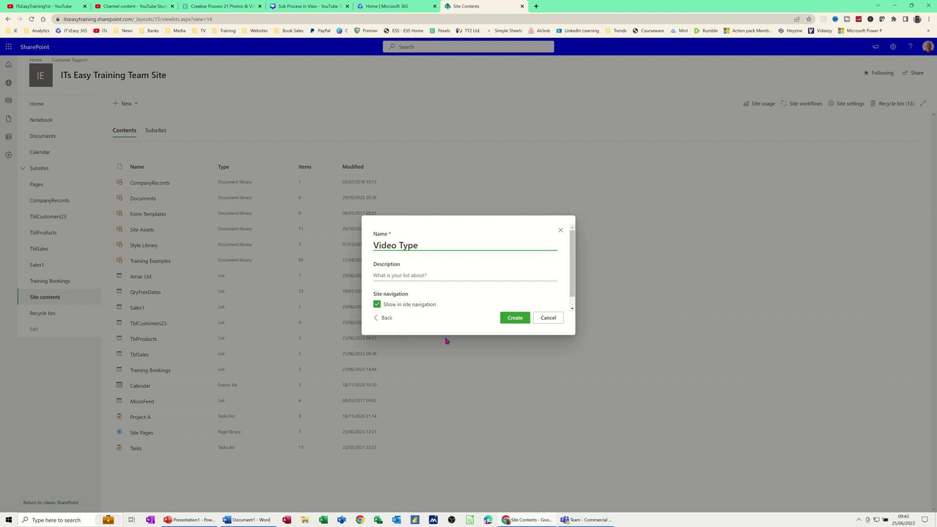
left_click(514, 320)
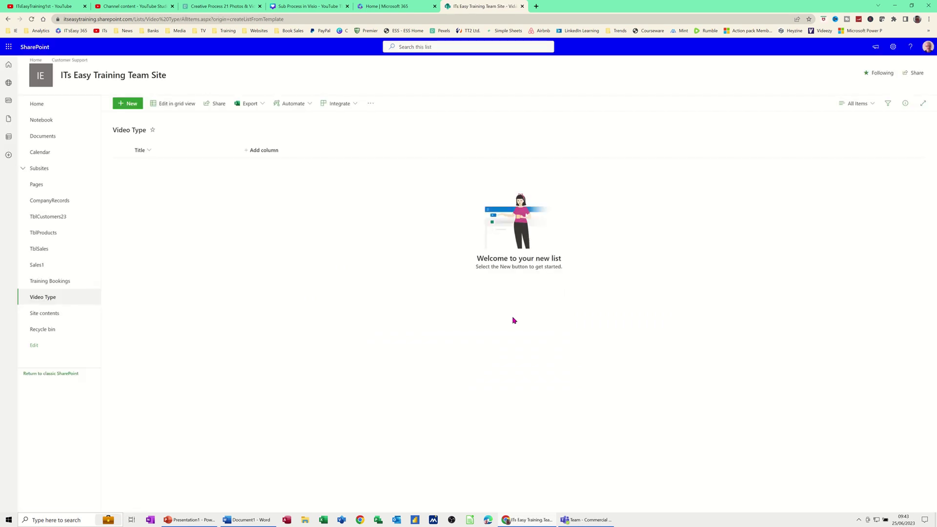
Step: Rename the list's Title column to VideoID
left_click(148, 152)
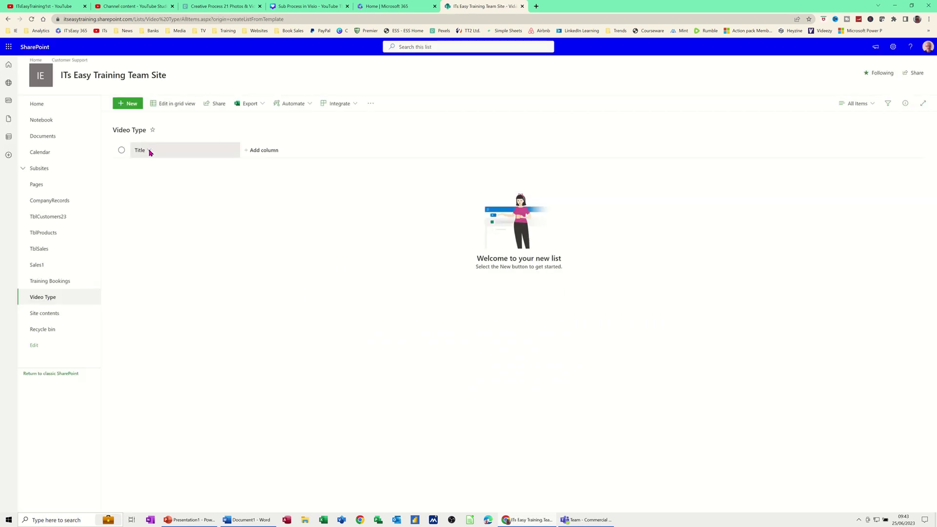
mouse_move(169, 217)
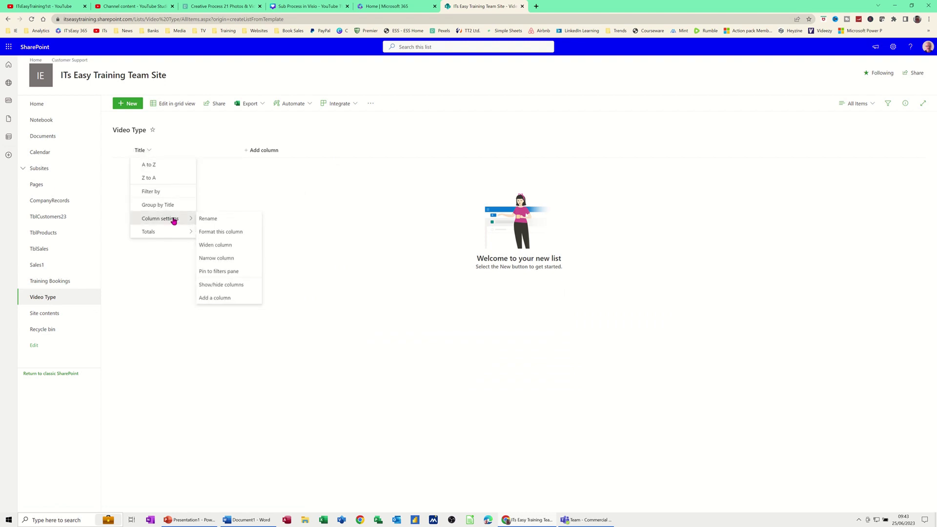
left_click(203, 222)
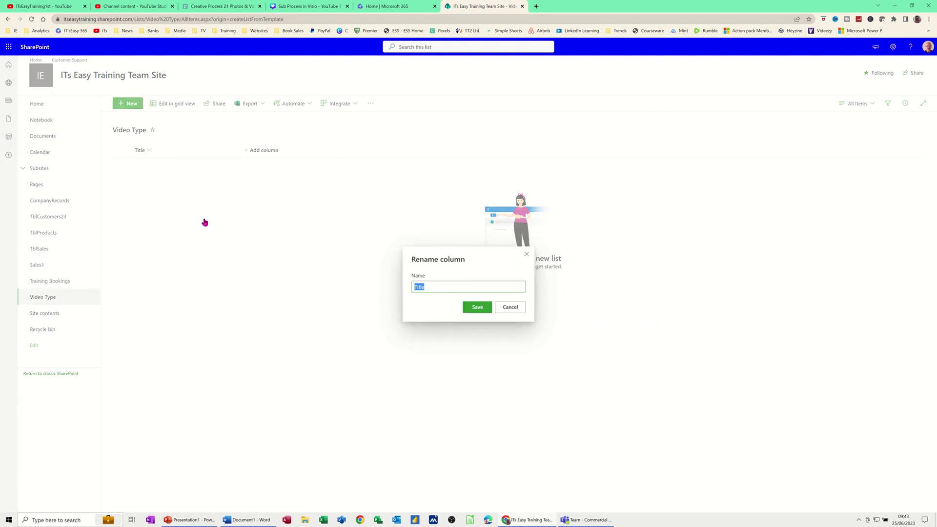
type("VideoID")
left_click(473, 307)
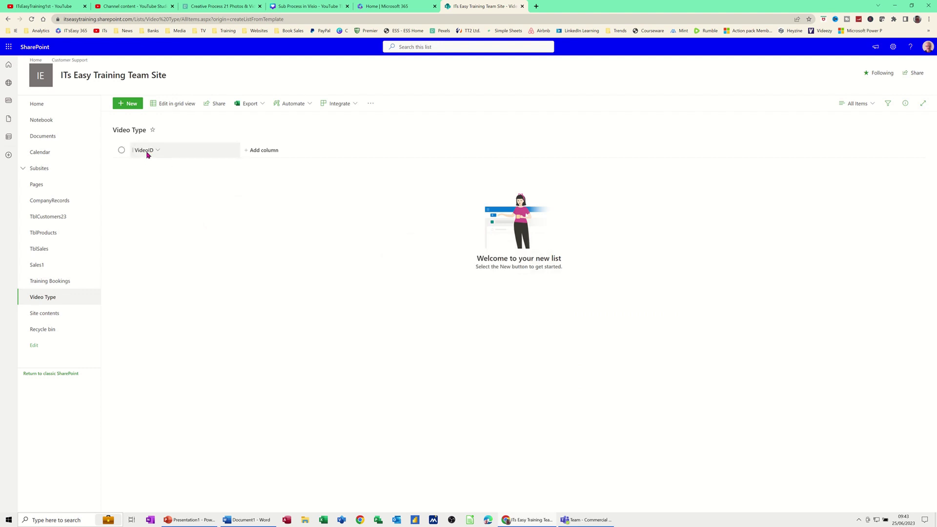
Step: Add a column named Item to the Video Type list, with the type Single line of text
left_click(259, 151)
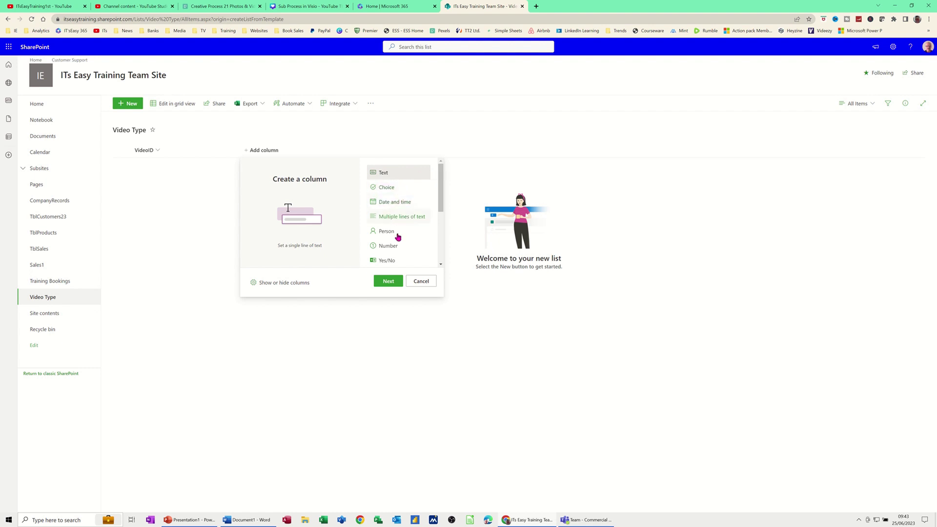
left_click_drag(441, 203, 441, 243)
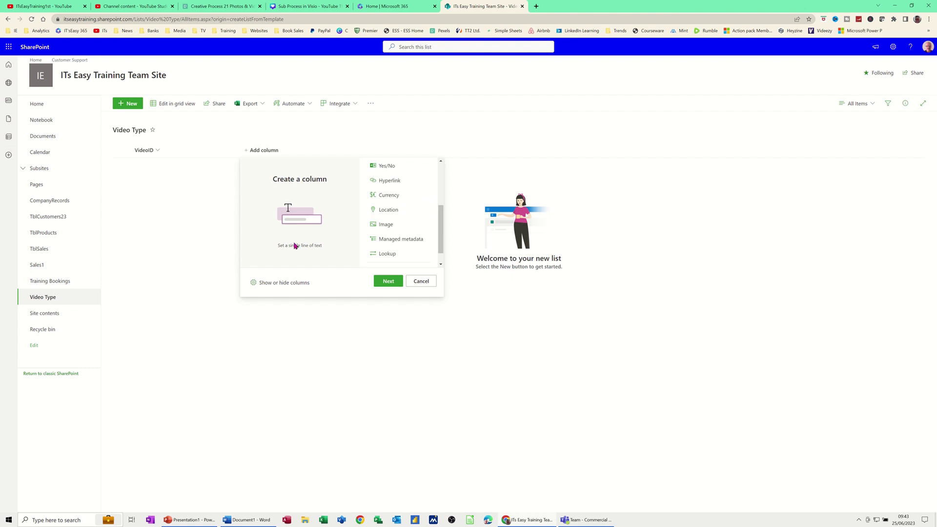
scroll(415, 239, "down", 1)
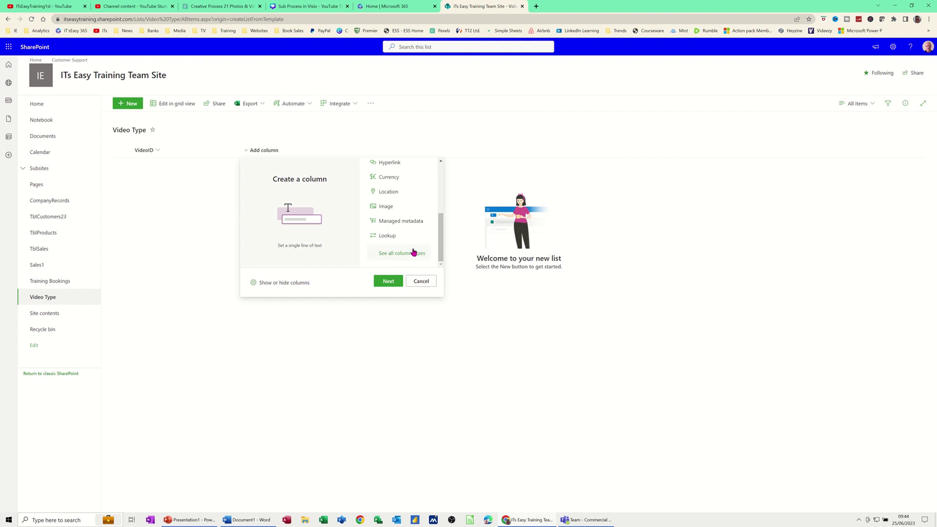
scroll(440, 244, "up", 5)
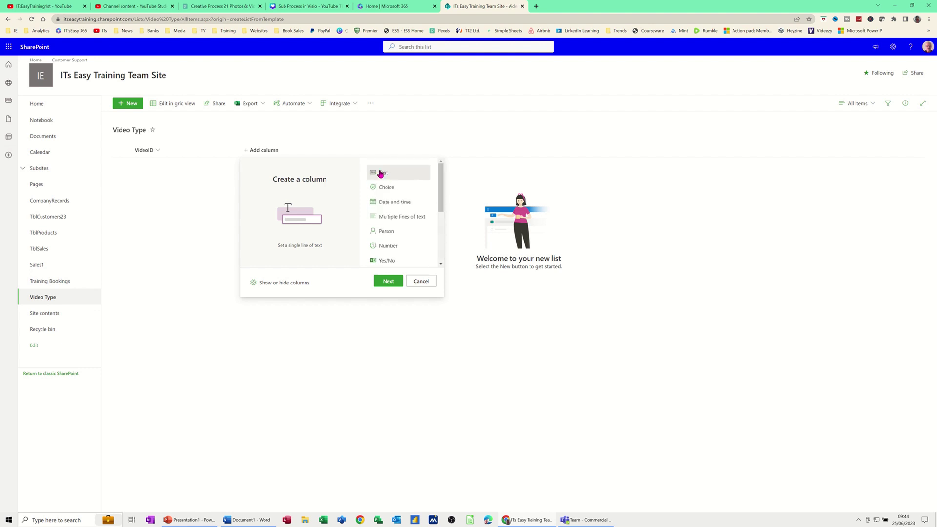
left_click(391, 282)
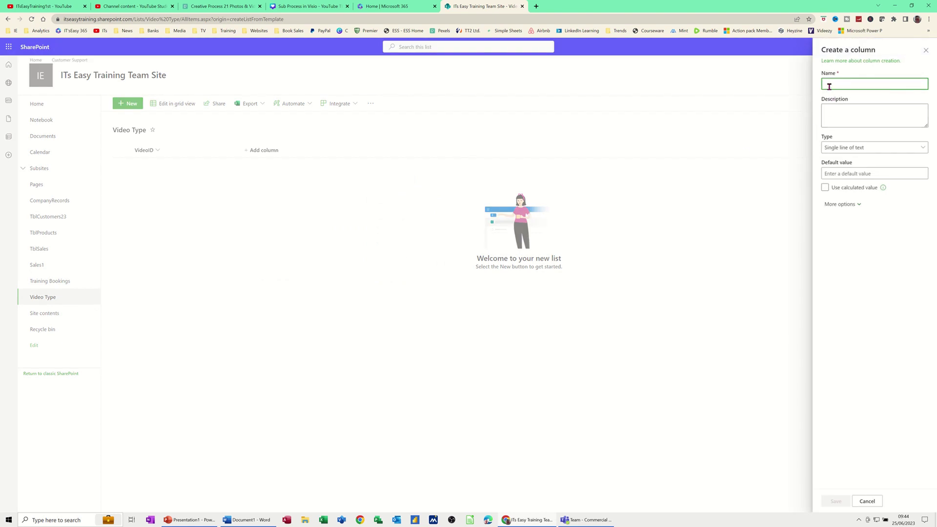
left_click(829, 87)
type("C")
left_click(855, 152)
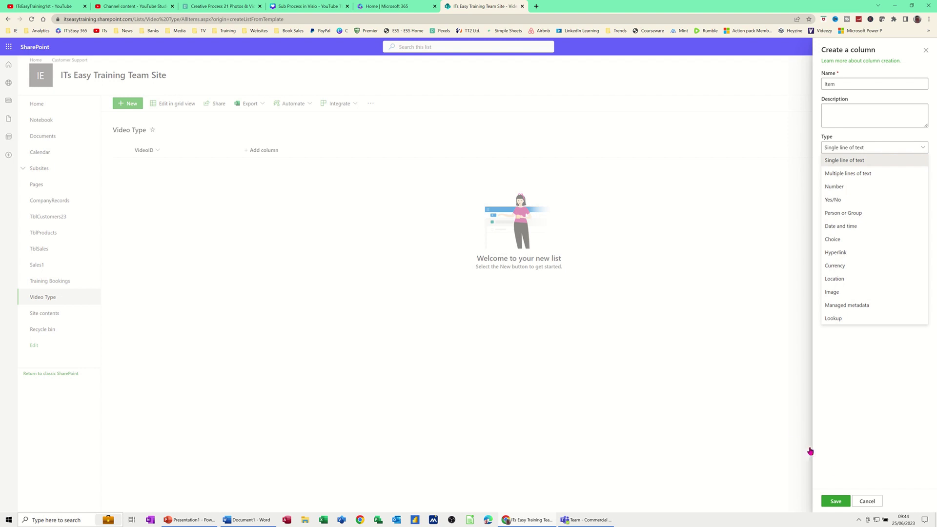
left_click(836, 502)
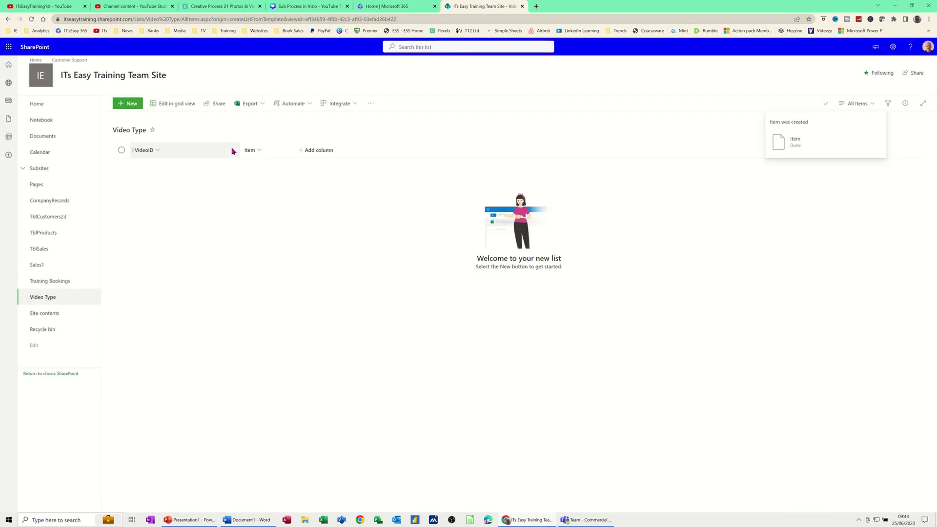
Step: Add a column named YouTube to the list, with the type Image
left_click(309, 152)
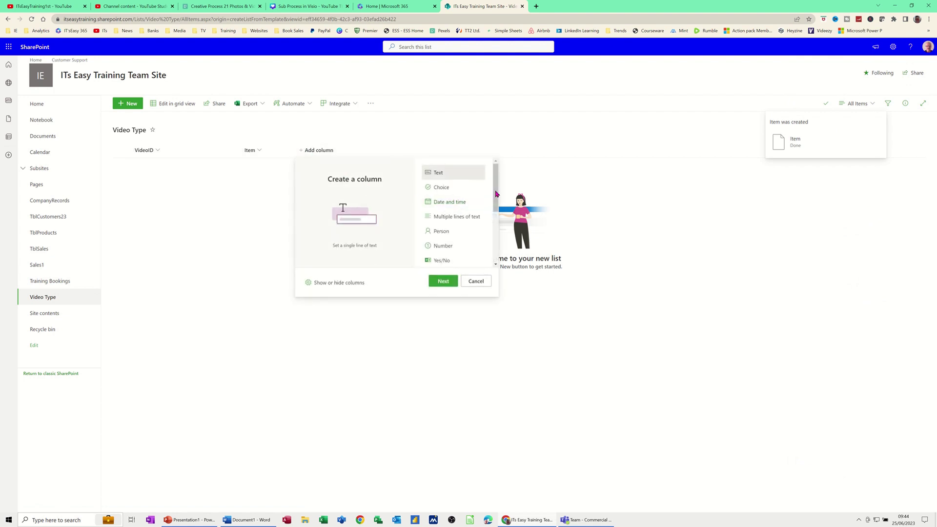
mouse_move(495, 194)
left_mouse_down()
mouse_move(495, 215)
mouse_move(496, 196)
left_mouse_up()
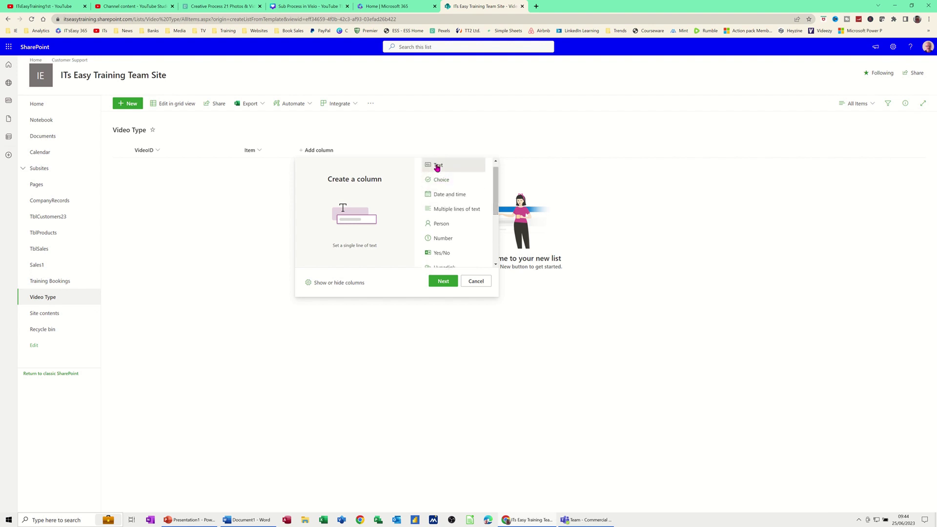
left_click(442, 281)
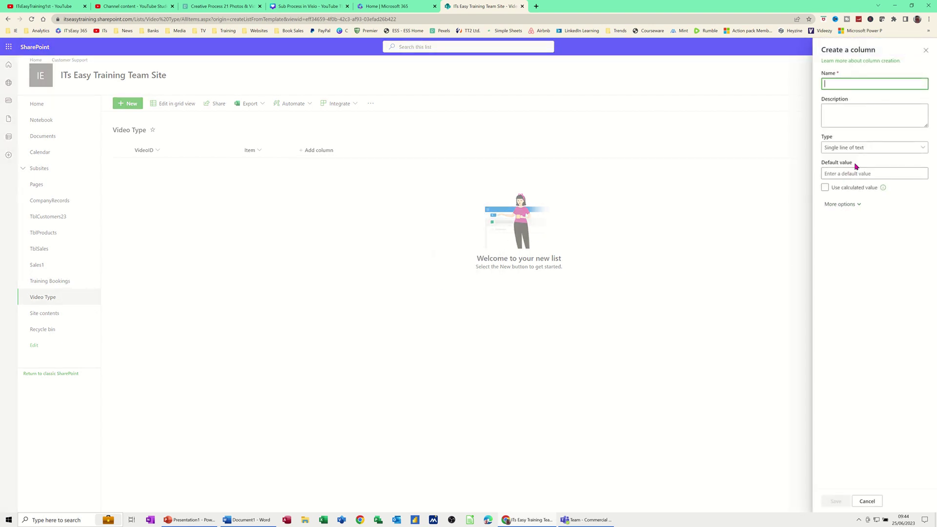
type("YouTube")
left_click(858, 149)
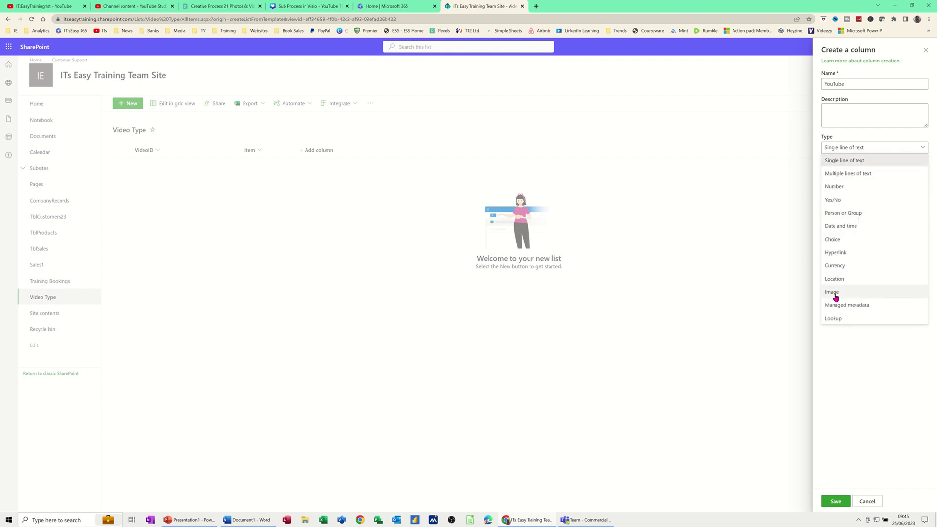
left_click(836, 293)
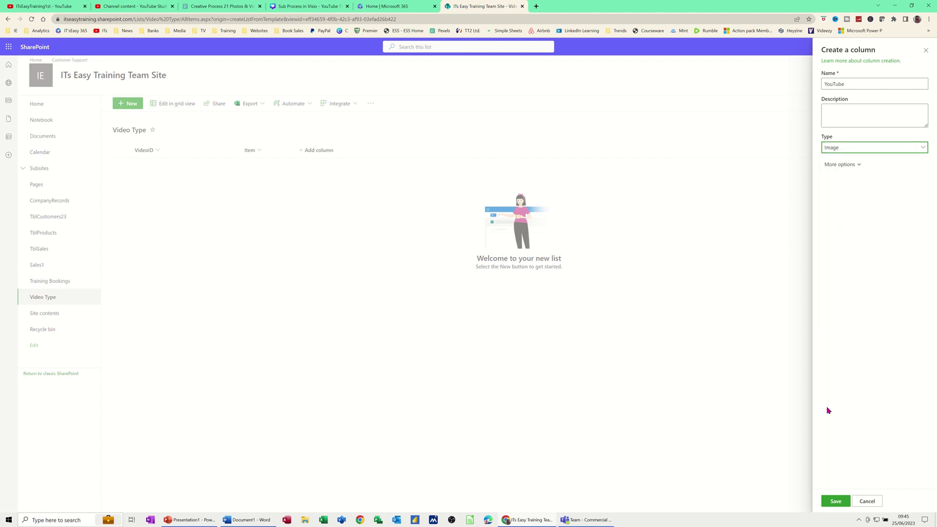
left_click(834, 503)
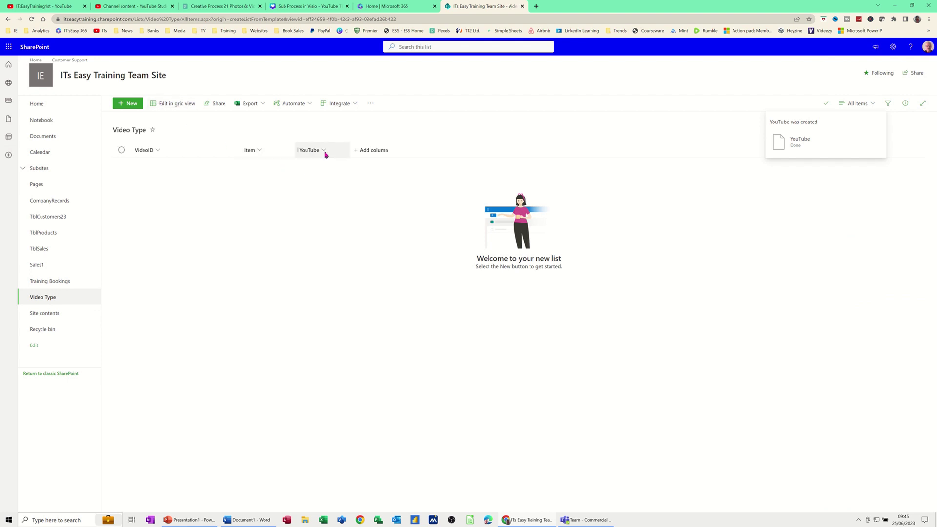
Step: Add a Number column named Duration to the Video Type list
left_click(372, 152)
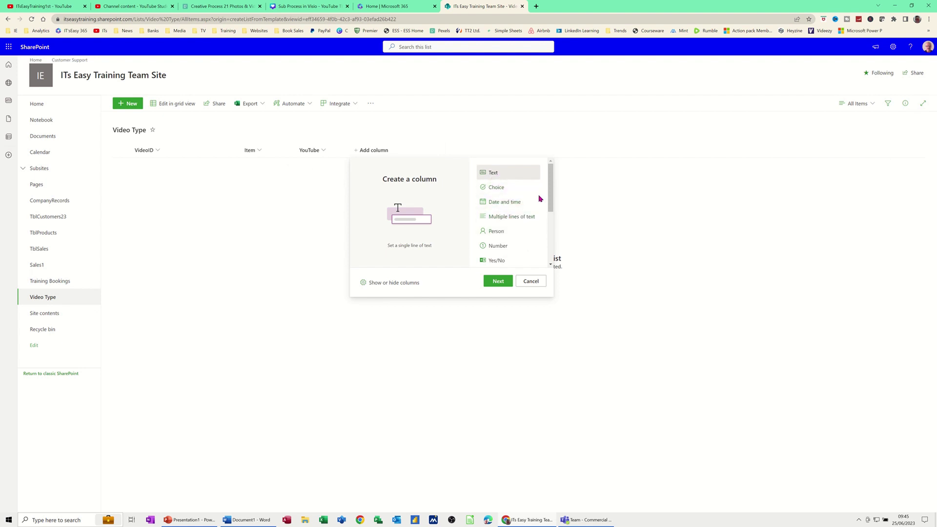
left_click(499, 247)
left_click(497, 280)
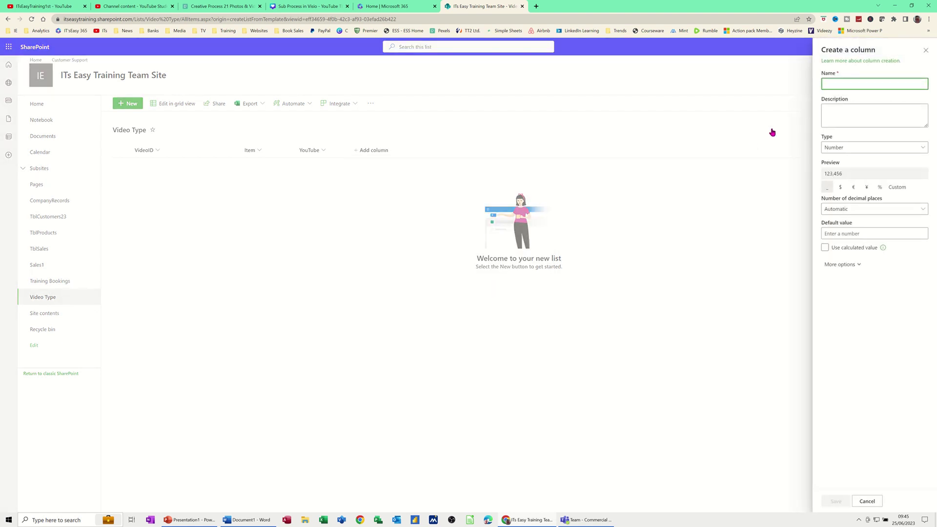
type("Duration")
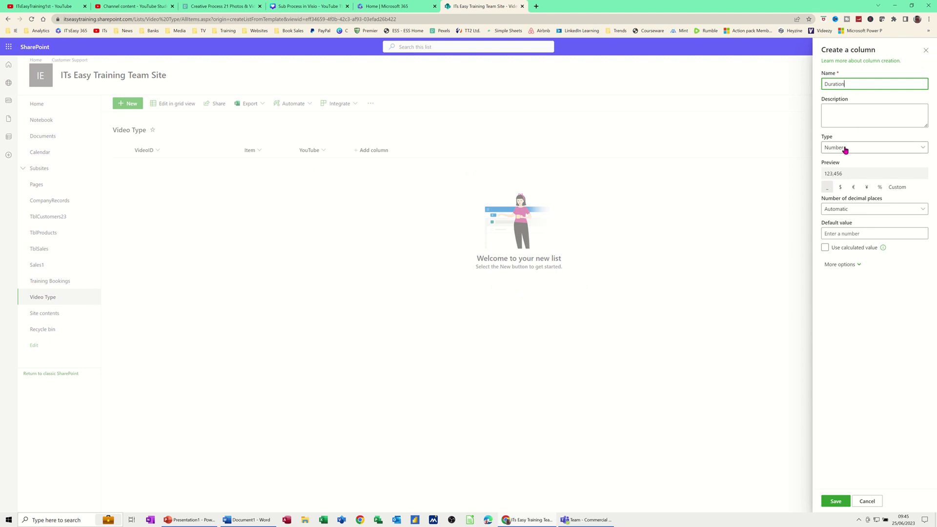
left_click(835, 501)
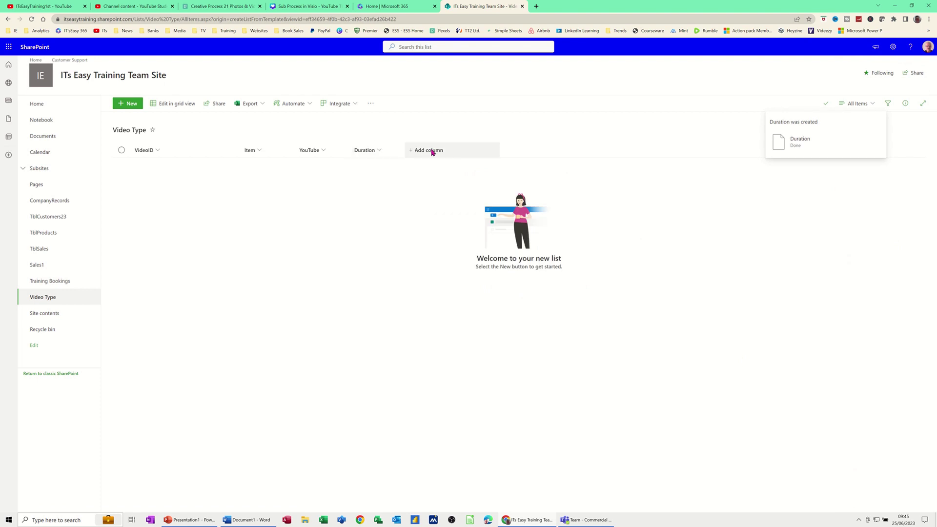
Step: Start a new Choice column for the Video Type list and name it Topic
left_click(430, 151)
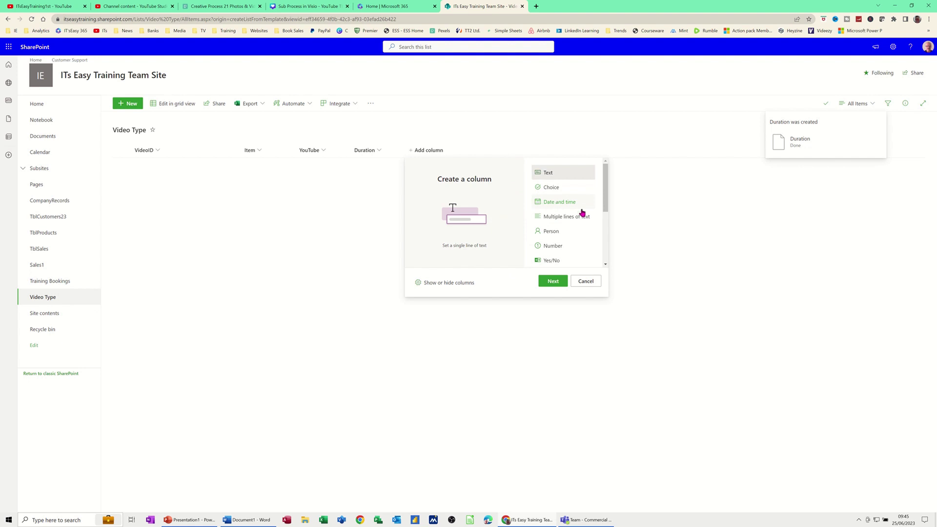
left_click_drag(605, 190, 605, 199)
scroll(605, 199, "up", 1)
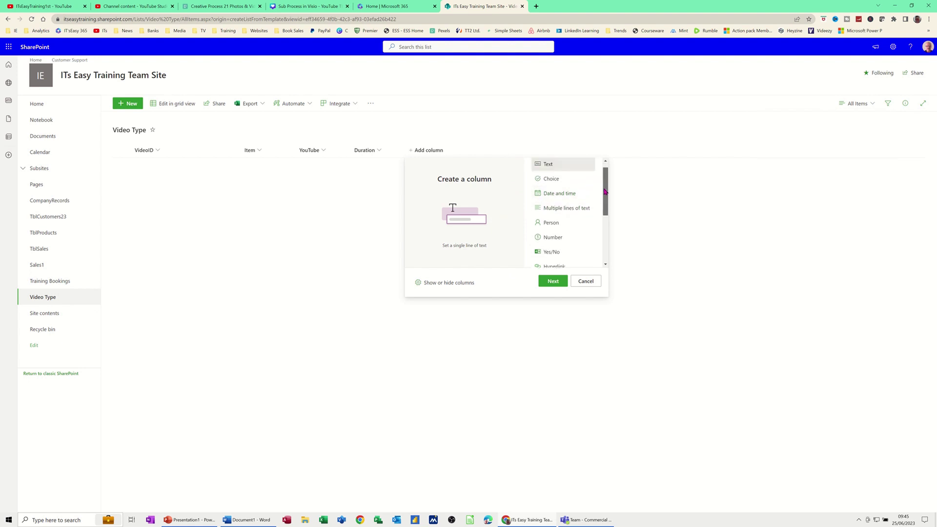
left_click(551, 180)
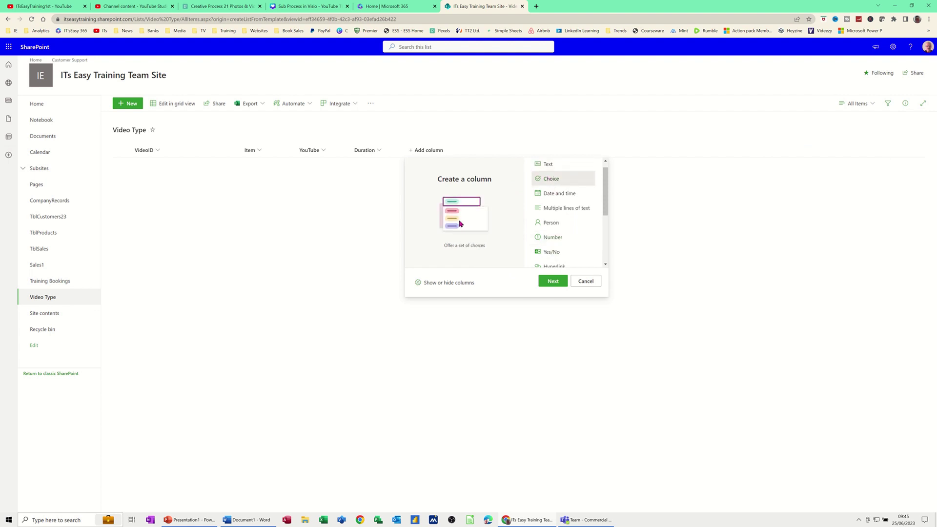
left_click(552, 281)
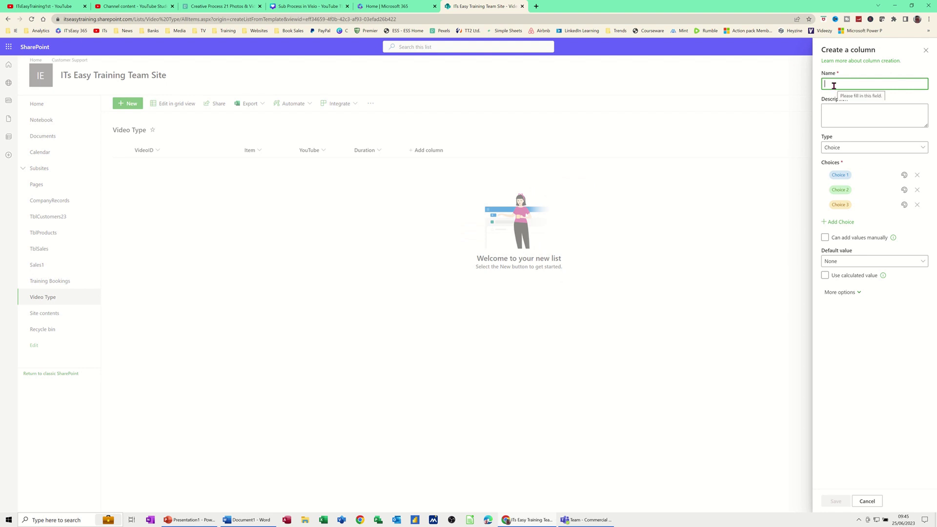
type("T")
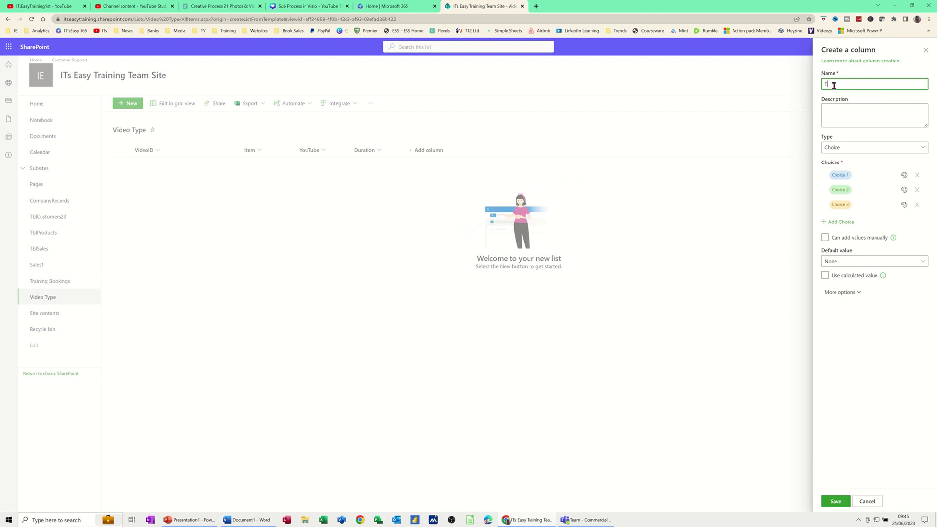
type("opic")
Step: Set the Topic column's choices to Excel, Word, Access and PowerPoint, and save the column
left_click(859, 175)
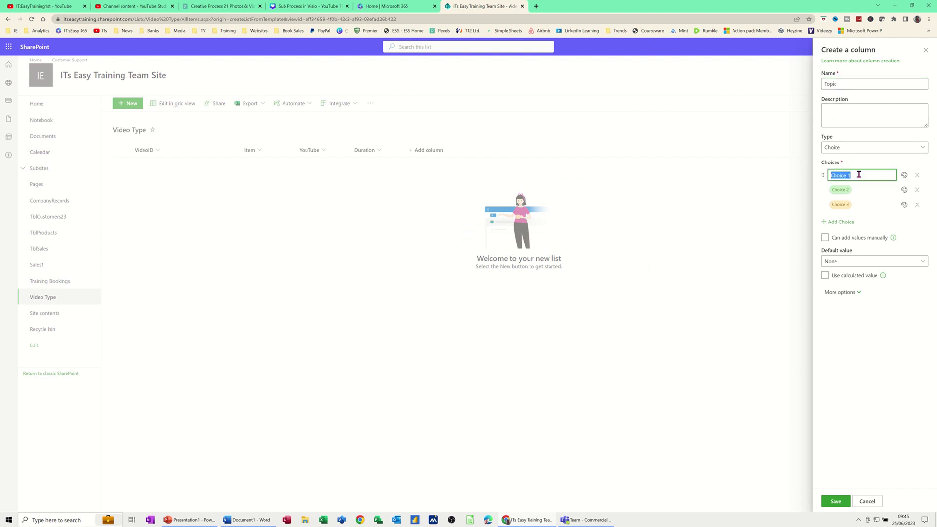
type("Excel")
left_click(849, 186)
type("Word")
left_click(847, 203)
type("Access")
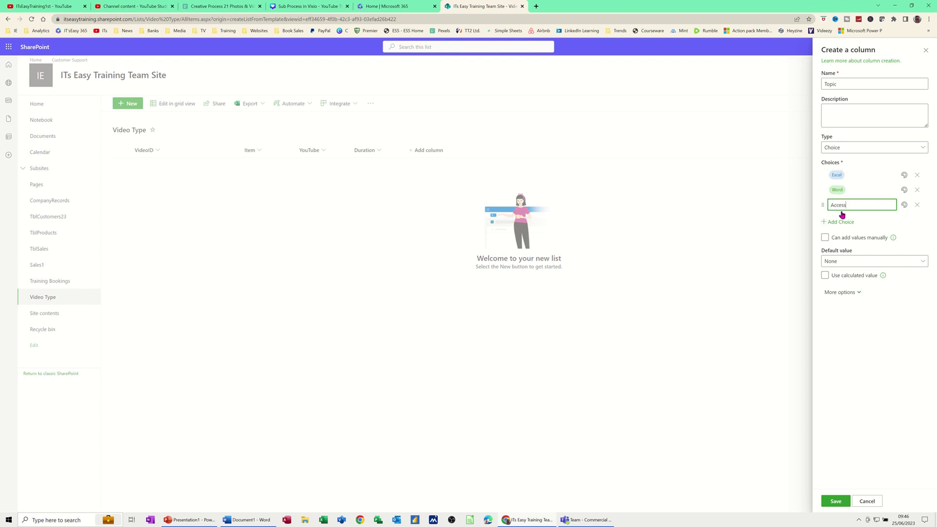
left_click(842, 223)
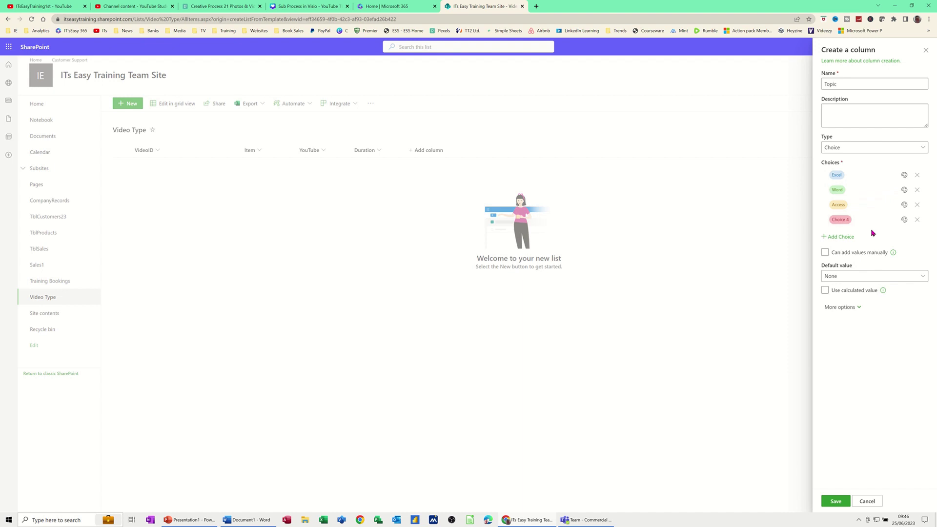
left_click(860, 220)
type("PowerPoint")
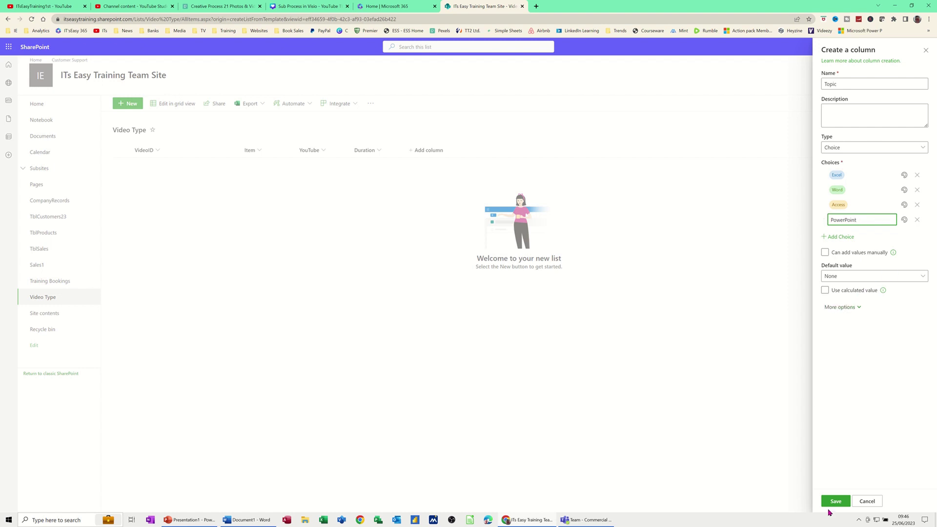
left_click(830, 505)
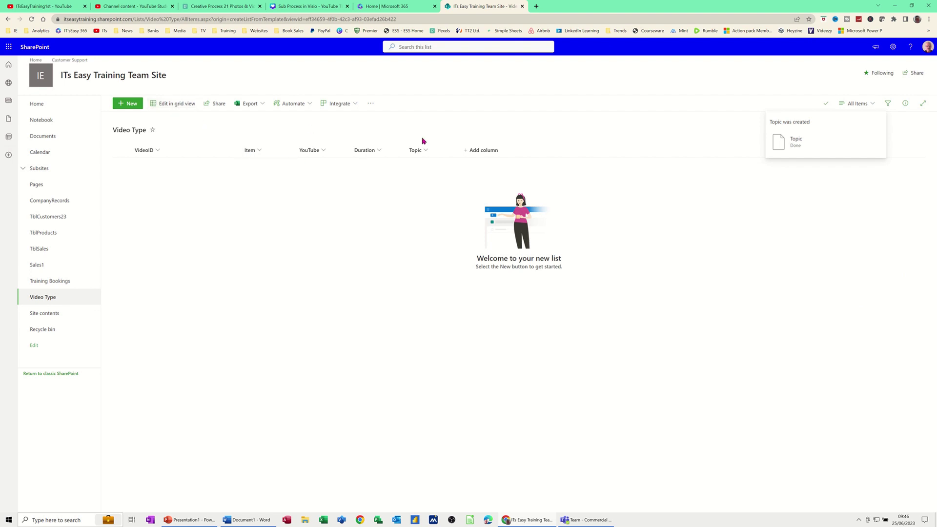
Step: Set the Video Type list to the Gallery layout and add an item in grid view with VideoID 1 and Item "Sales in Excel"
left_click(872, 106)
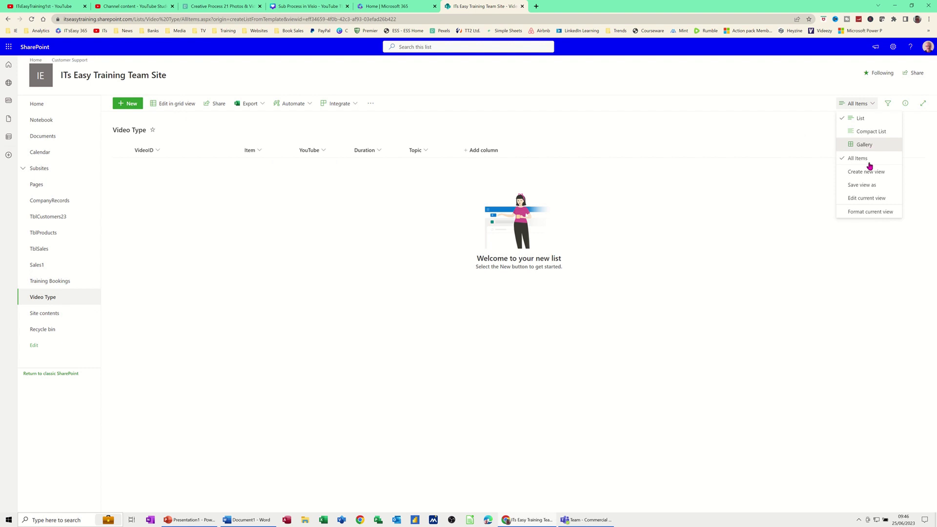
left_click(867, 146)
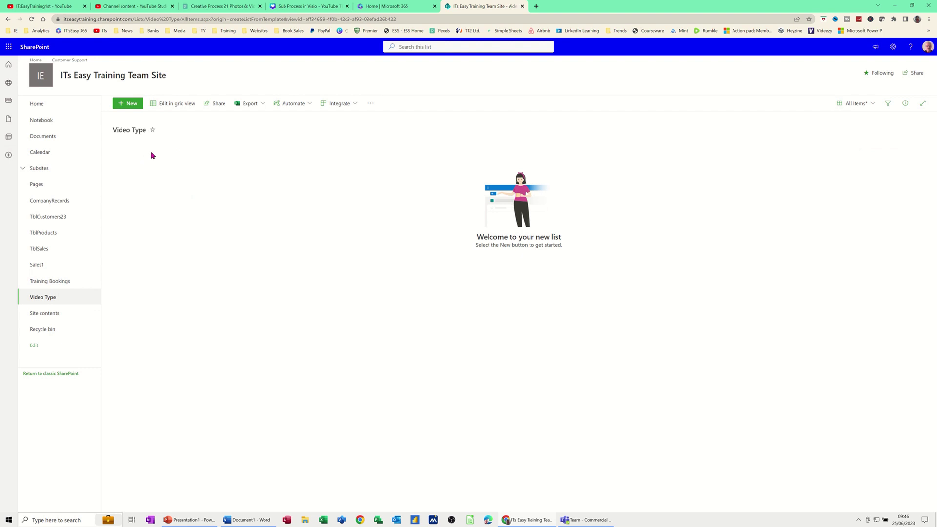
left_click(172, 105)
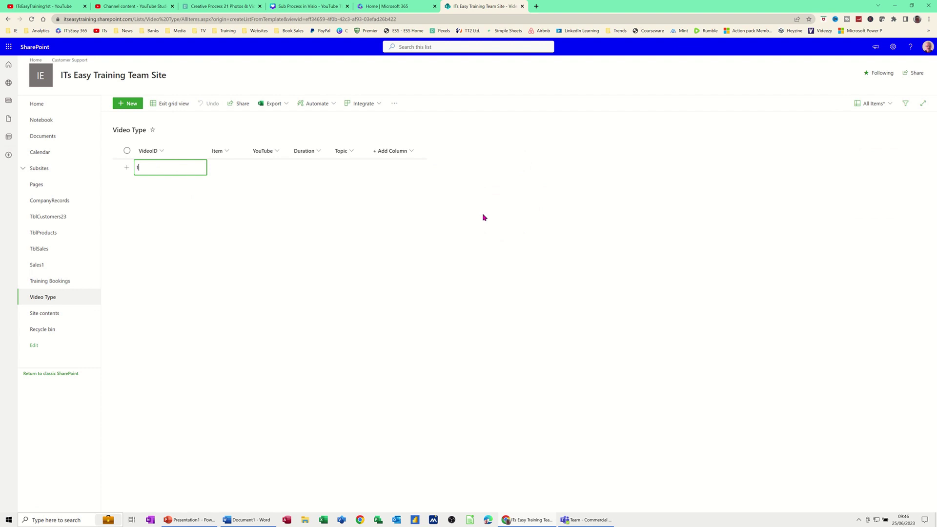
key("Tab")
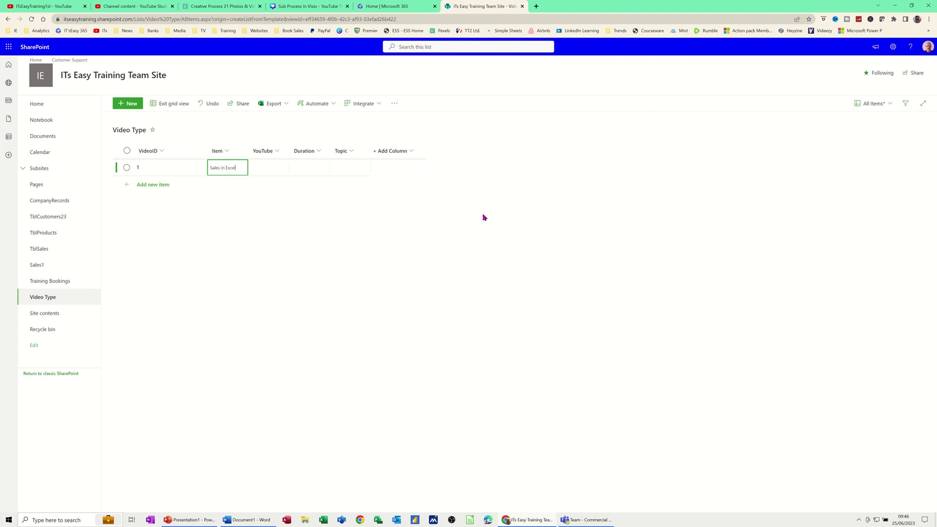
key("Tab")
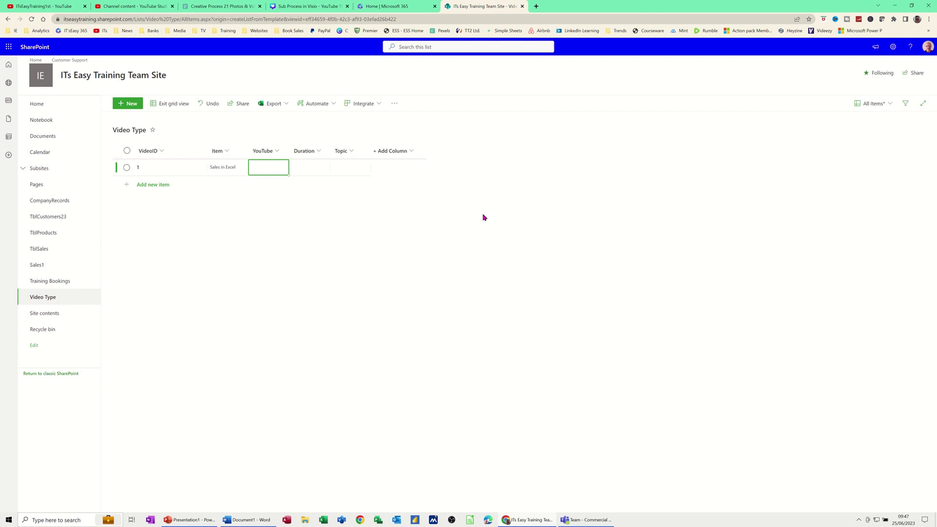
Step: Upload "burndown chart in calc.png" from the Thumbnails folder as the YouTube image of the Sales in Excel item
left_click(272, 168)
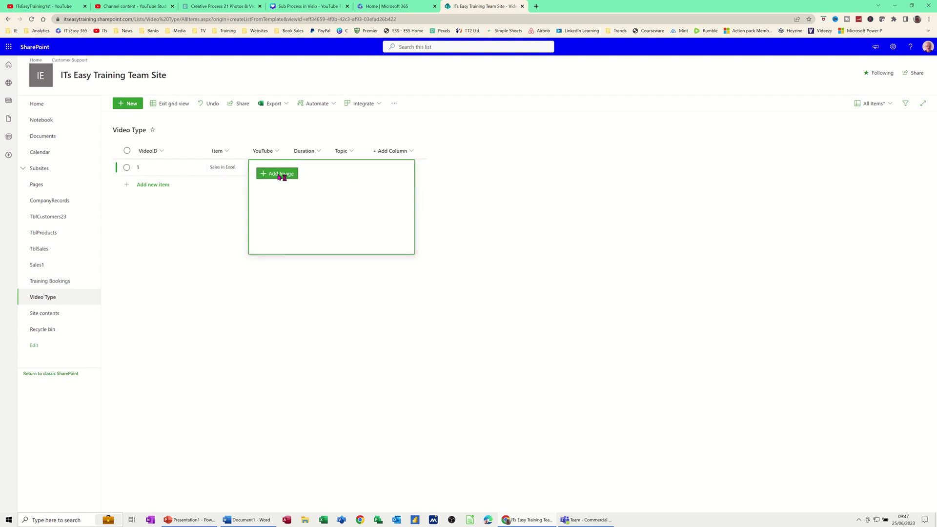
left_click(279, 173)
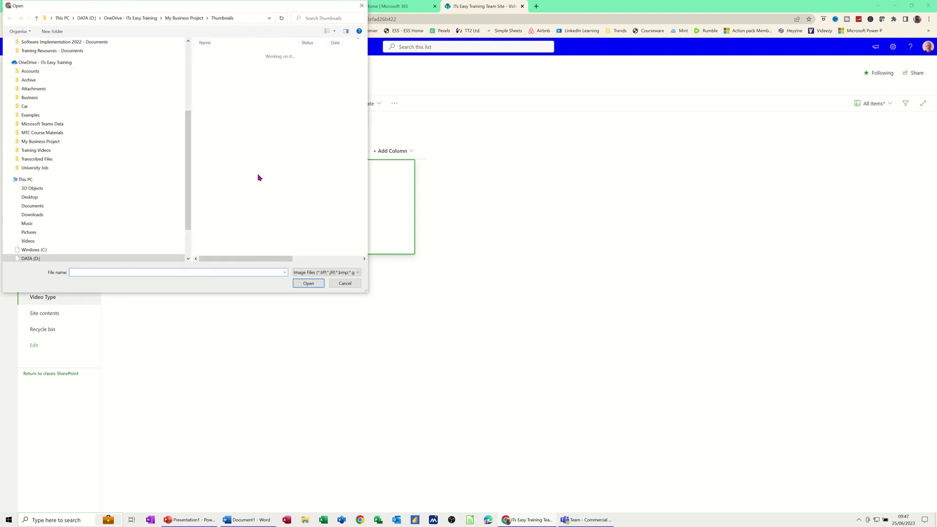
scroll(64, 103, "up", 3)
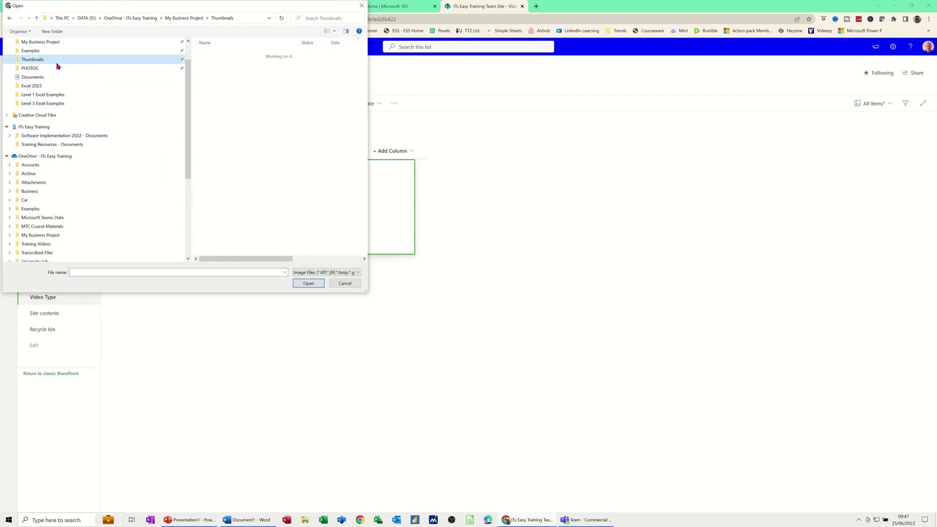
scroll(57, 66, "down", 4)
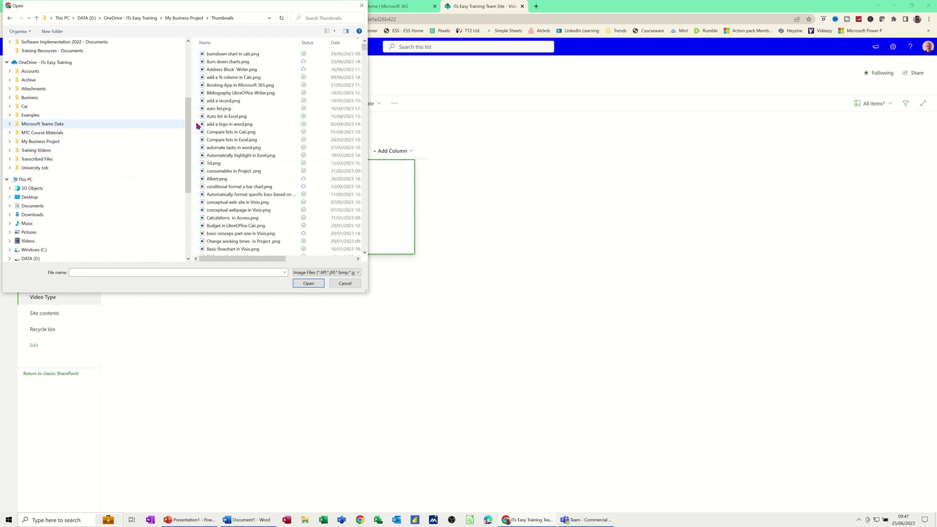
double_click(223, 54)
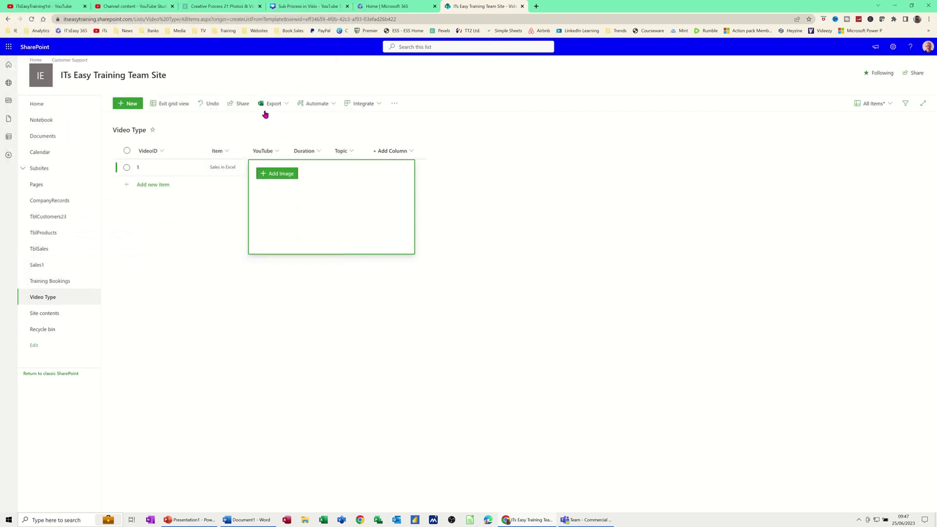
left_click(508, 296)
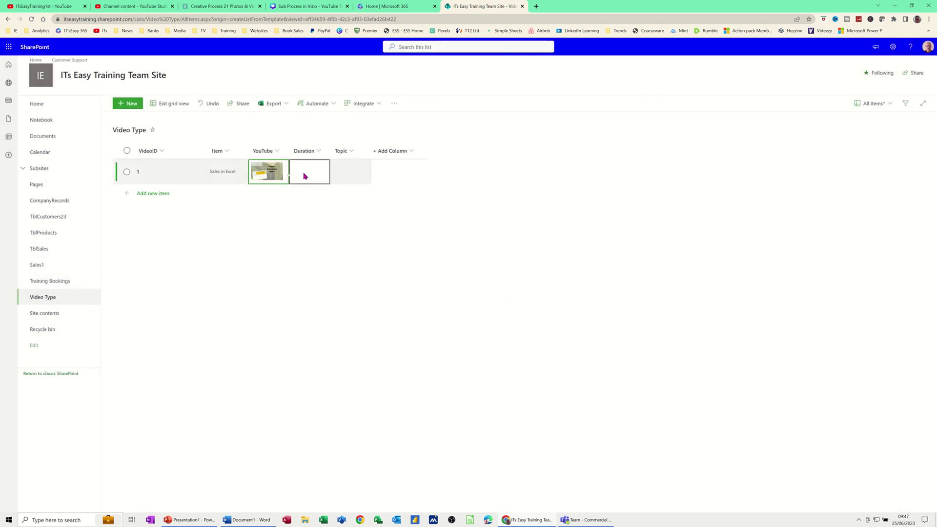
Step: Set the Sales in Excel item's Duration to 5 and its Topic to Excel
left_click(304, 174)
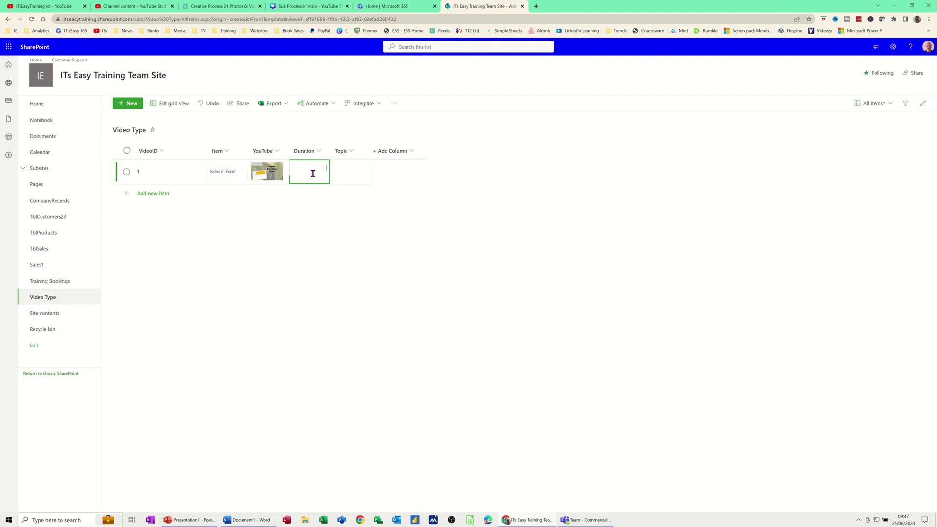
type("5")
left_click(344, 173)
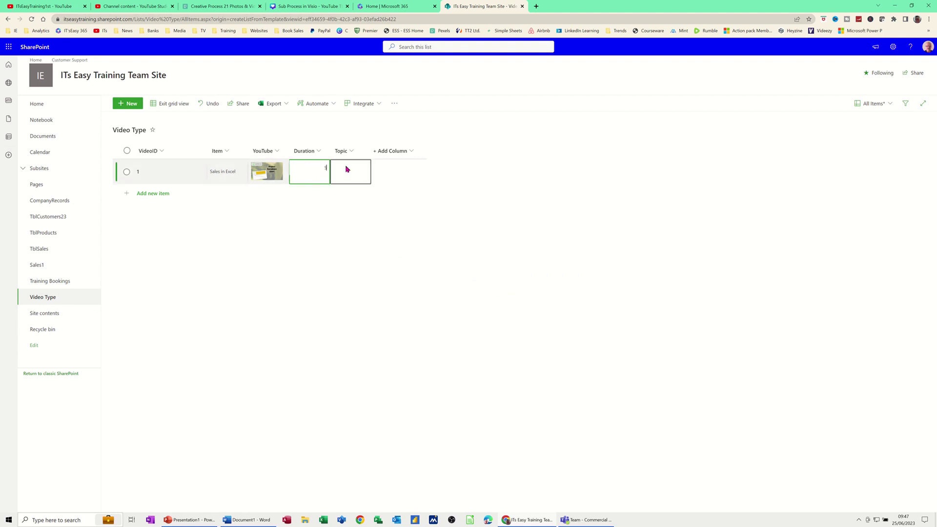
left_click(349, 169)
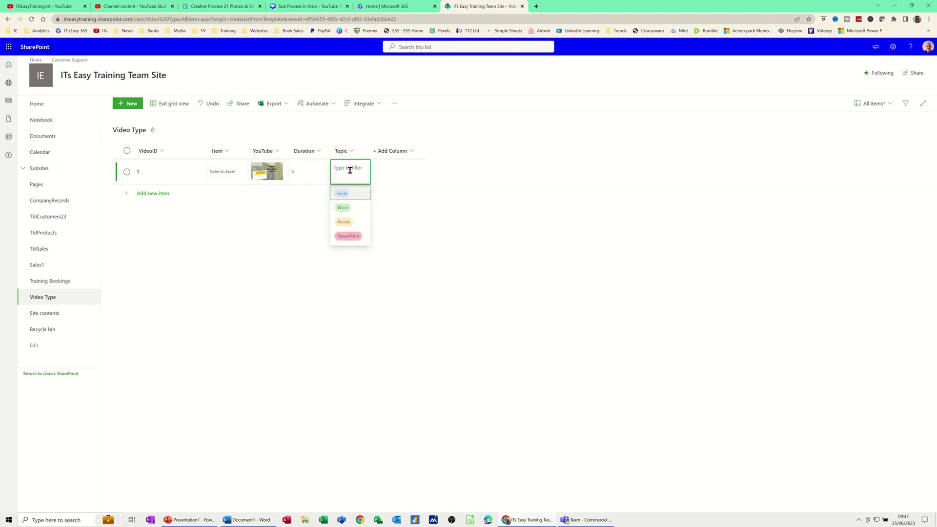
left_click(343, 194)
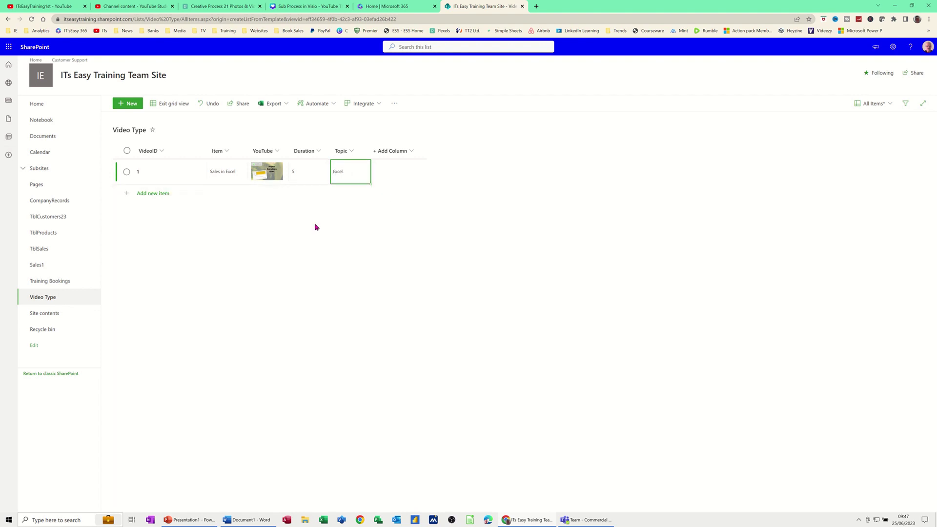
Step: Add a second item to the list with VideoID 2 and Item "Access for Beginners"
left_click(149, 194)
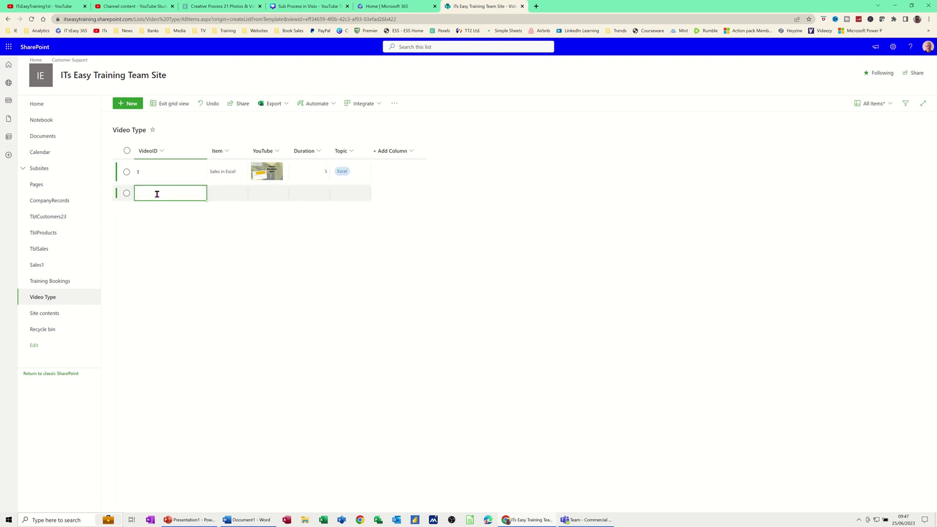
type("2")
left_click(230, 192)
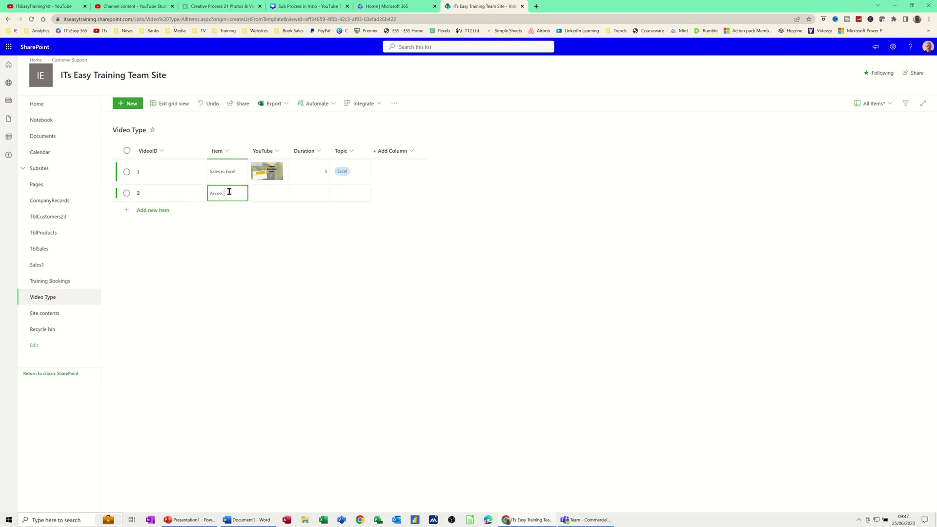
type("Access for Beginners")
Step: Upload "Access Intro.png" as the YouTube image of the Access for Beginners item
left_click(267, 193)
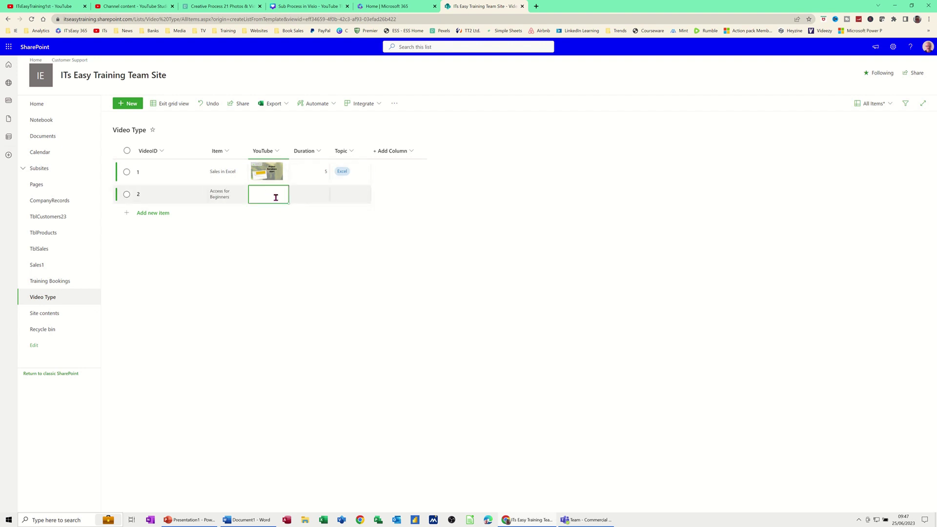
left_click(276, 198)
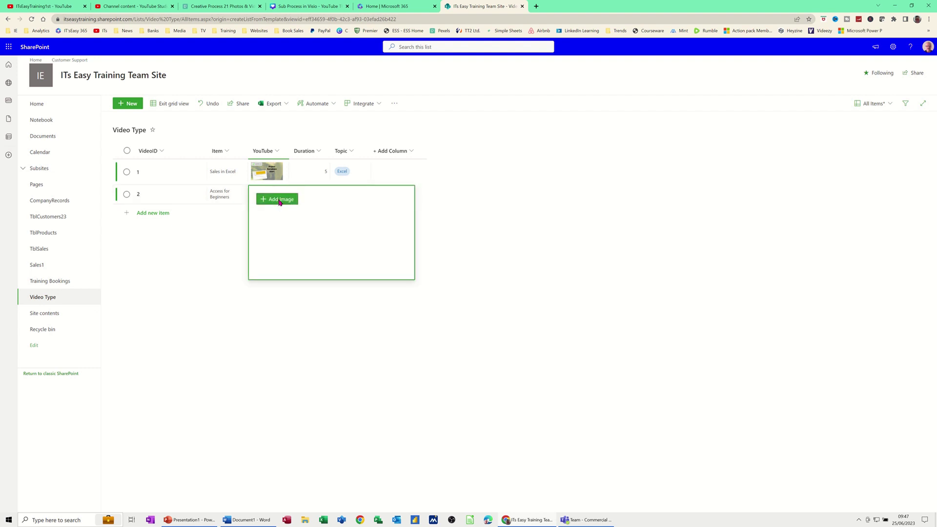
left_click(281, 200)
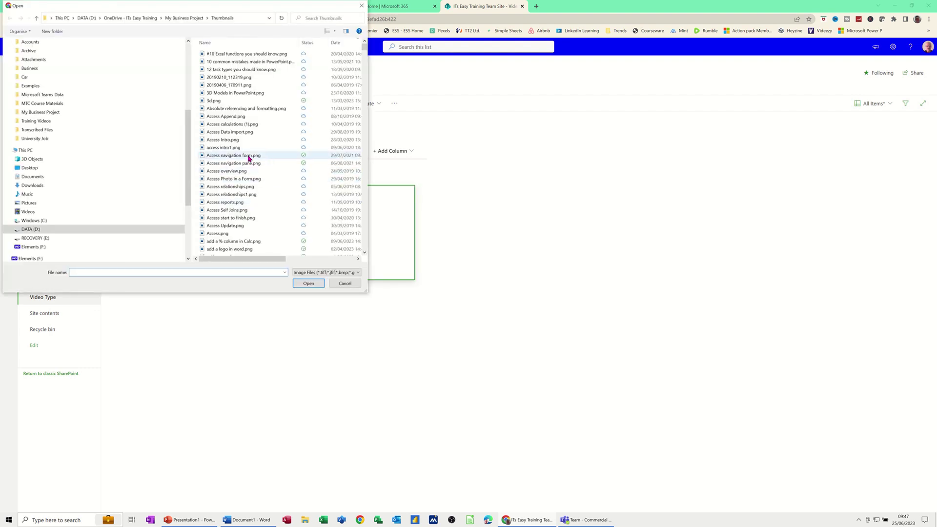
double_click(215, 141)
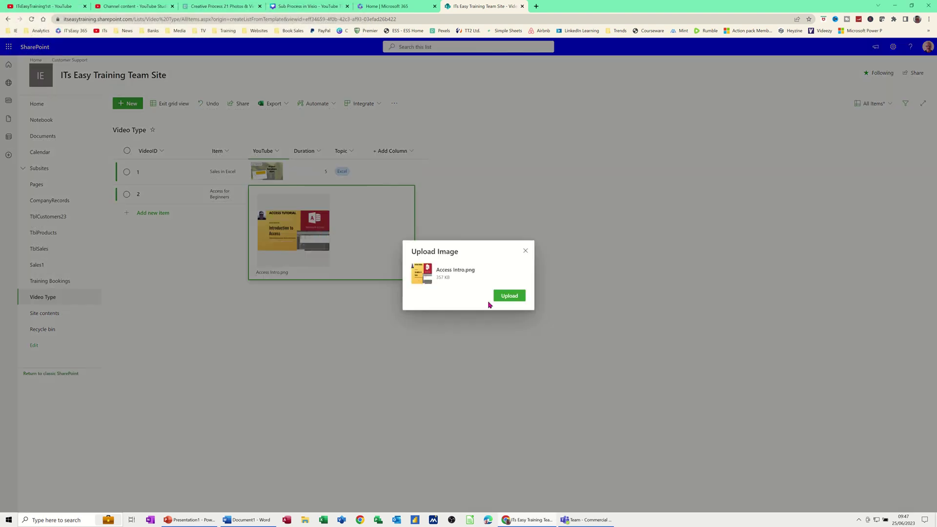
left_click(503, 301)
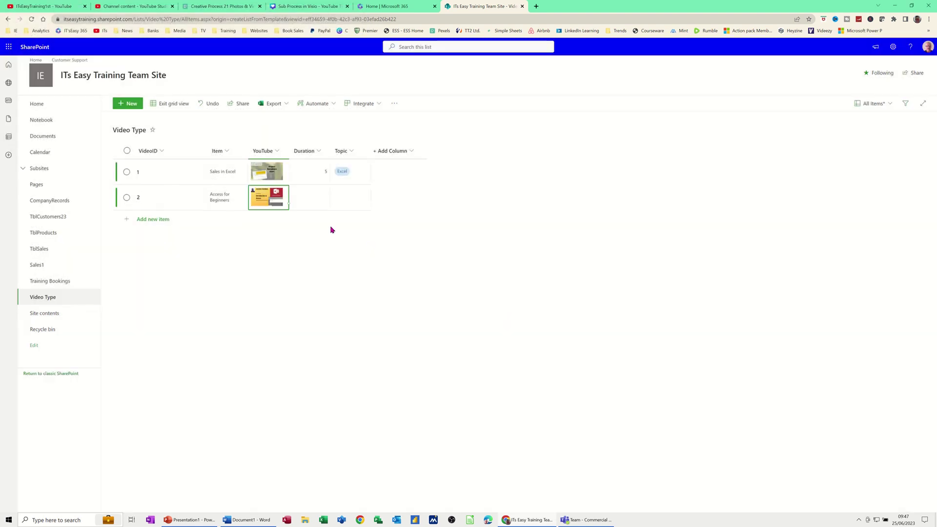
Step: Set the Access for Beginners item's Duration to 20 and its Topic to Access
left_click(317, 201)
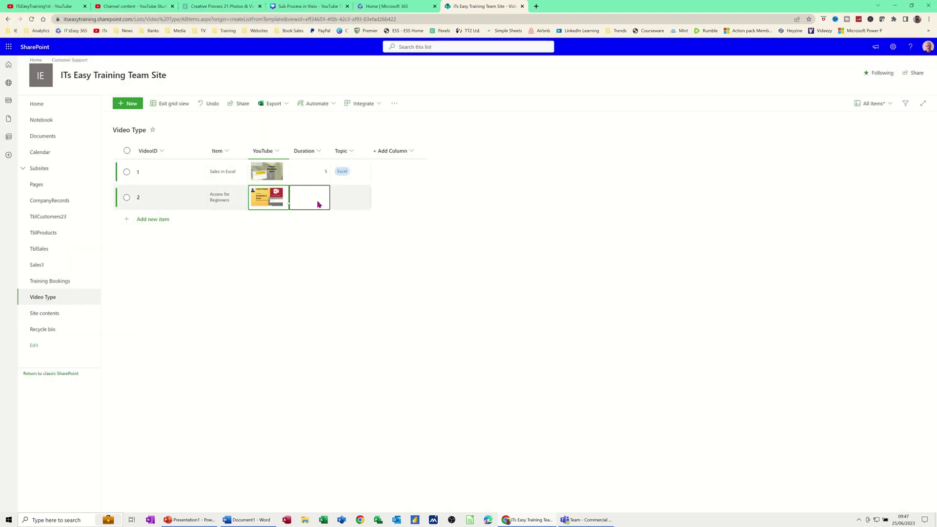
type("20")
left_click(341, 205)
left_click(354, 197)
left_click(350, 247)
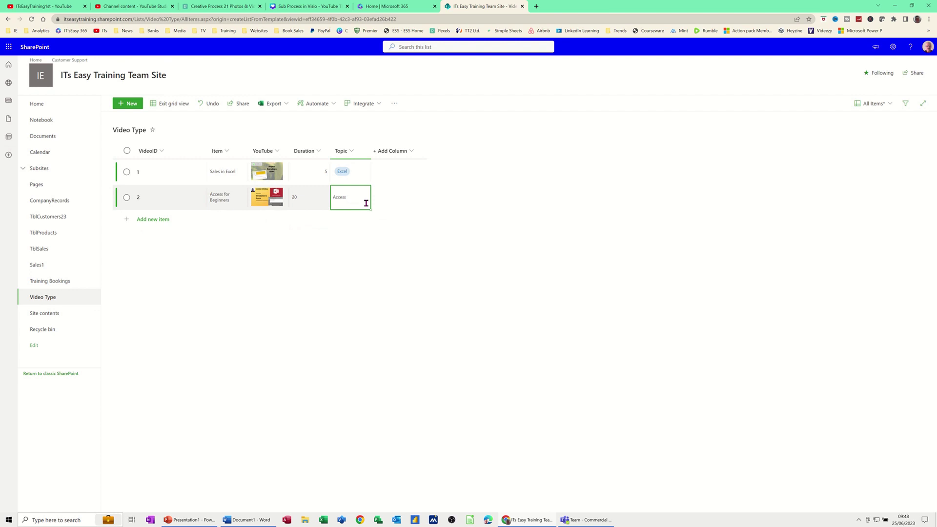
Step: Examine the column options for VideoID and Item and the available actions for the Sales in Excel item
left_click(166, 220)
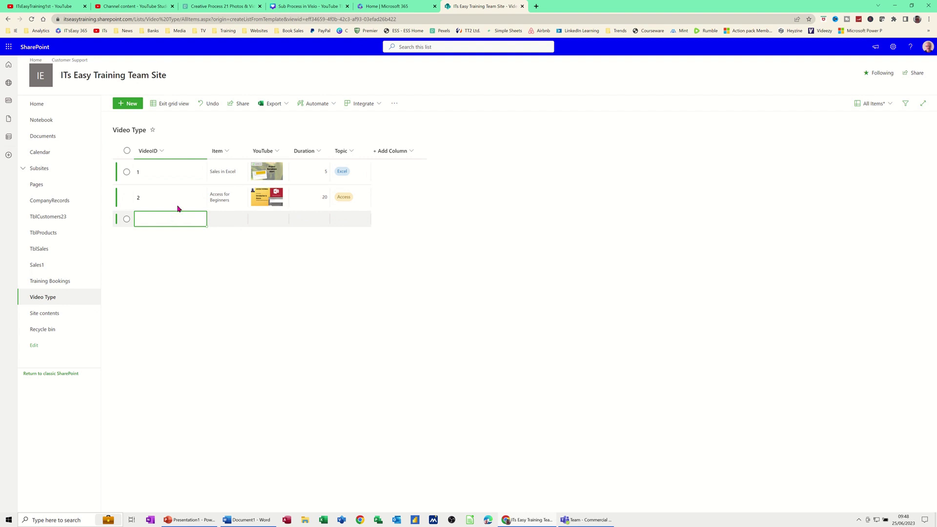
left_click(163, 154)
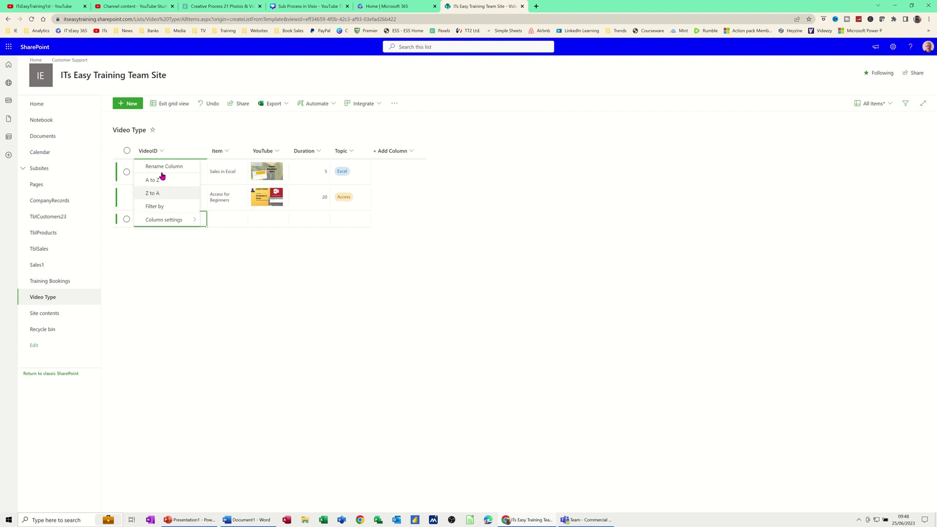
mouse_move(187, 225)
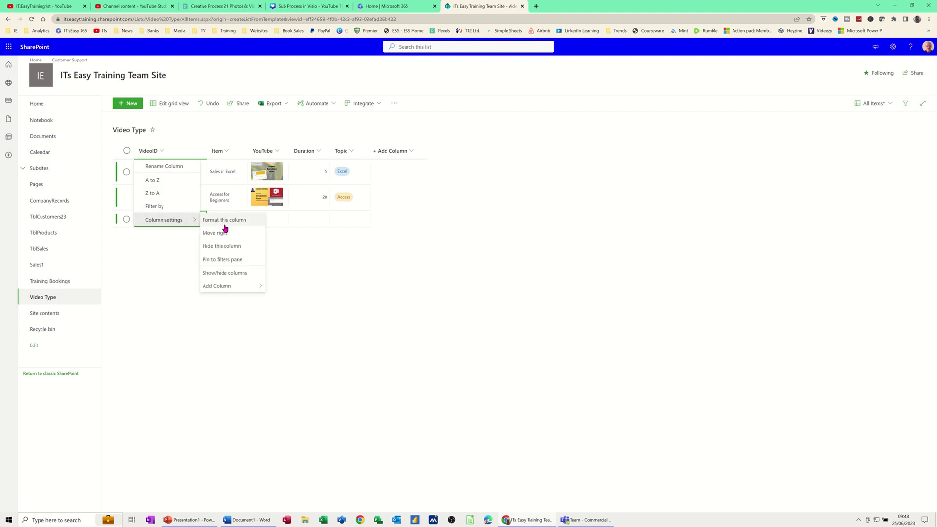
mouse_move(227, 291)
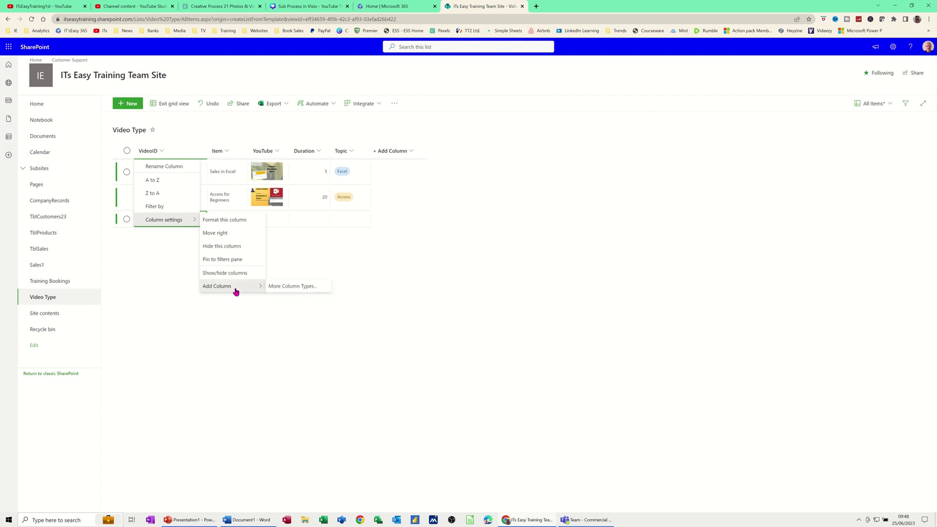
left_click(229, 152)
left_click(228, 153)
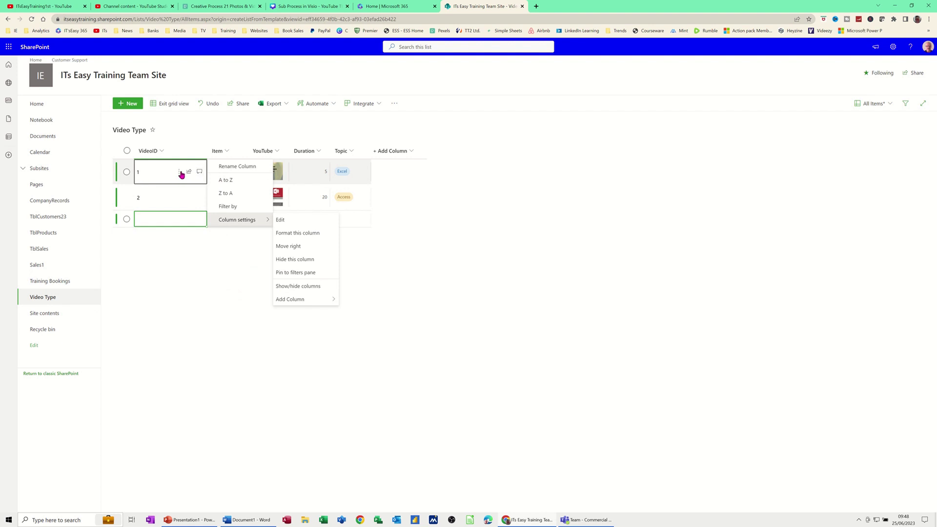
left_click(179, 173)
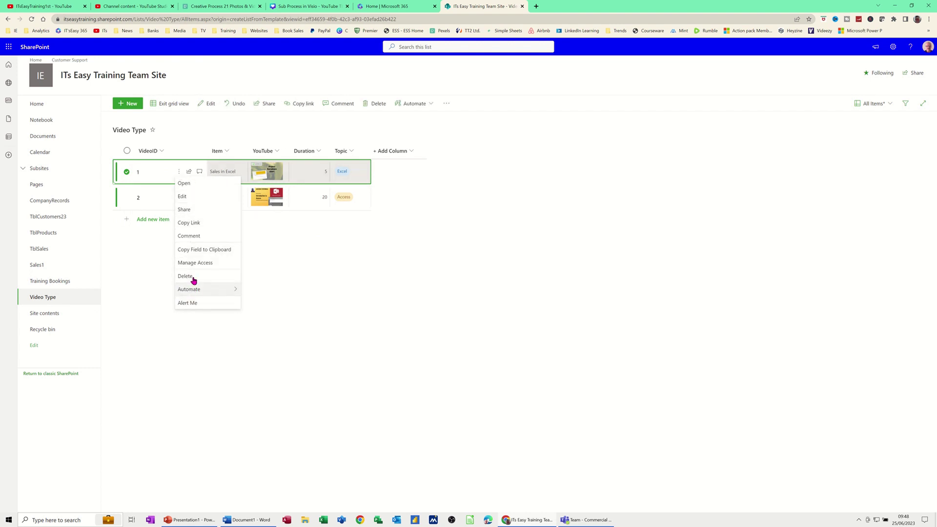
Step: View the details and comments of the Sales in Excel item, and return to the list
left_click(185, 168)
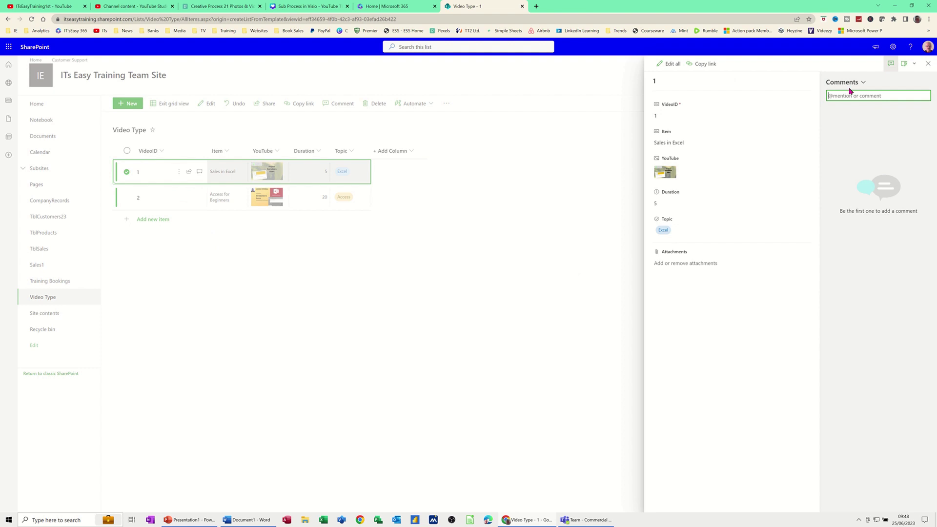
left_click(929, 65)
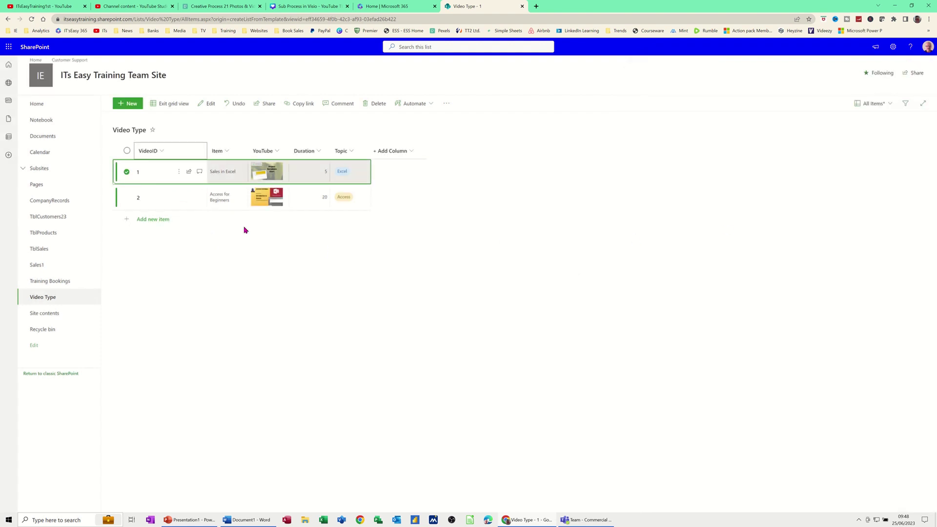
left_click(226, 174)
left_click(195, 230)
Step: Check the view options available for the Video Type list and exit grid view
left_click(887, 103)
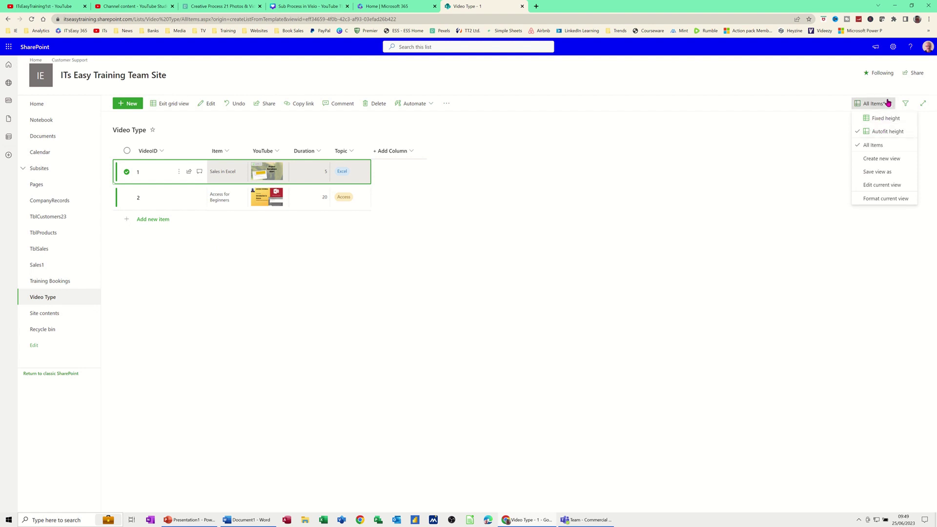
left_click(152, 251)
left_click(169, 104)
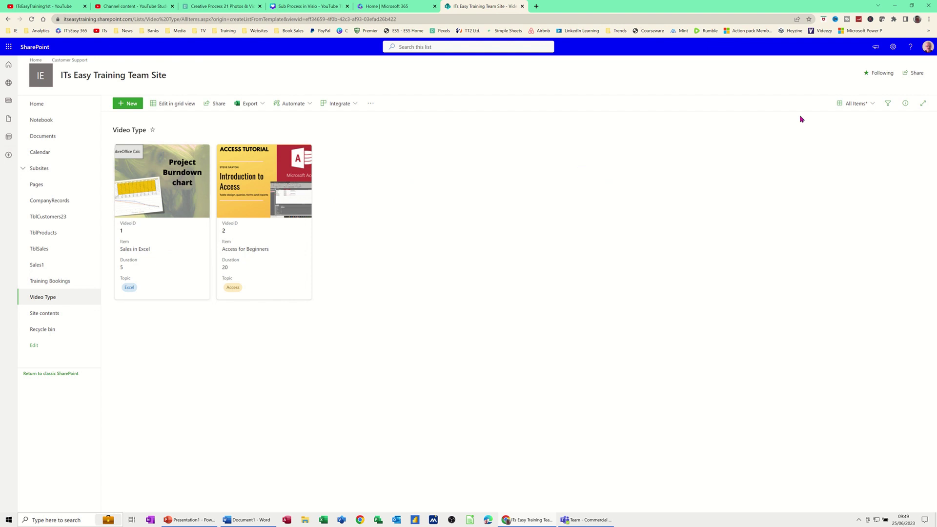
Step: Compare the list and gallery layouts of Video Type, and view the Access for Beginners item's details from its gallery card
left_click(874, 105)
left_click(872, 134)
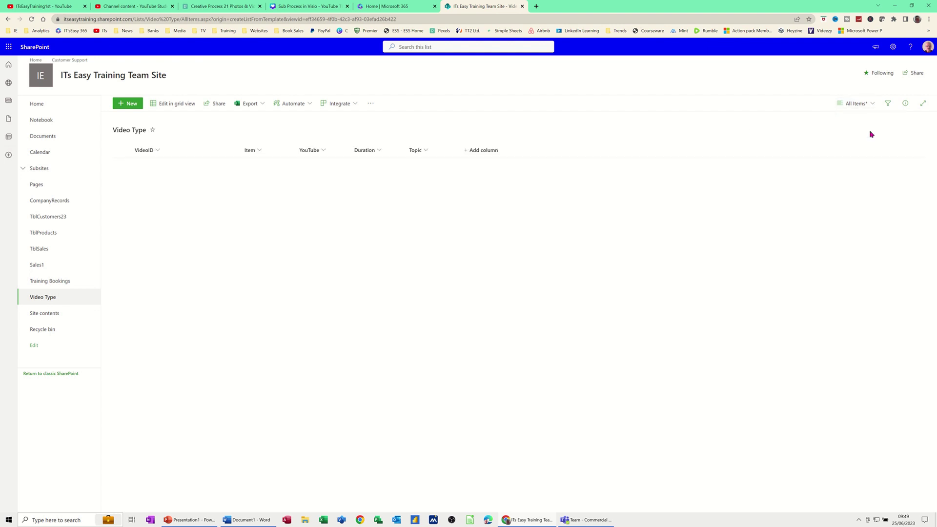
left_click(872, 106)
left_click(868, 145)
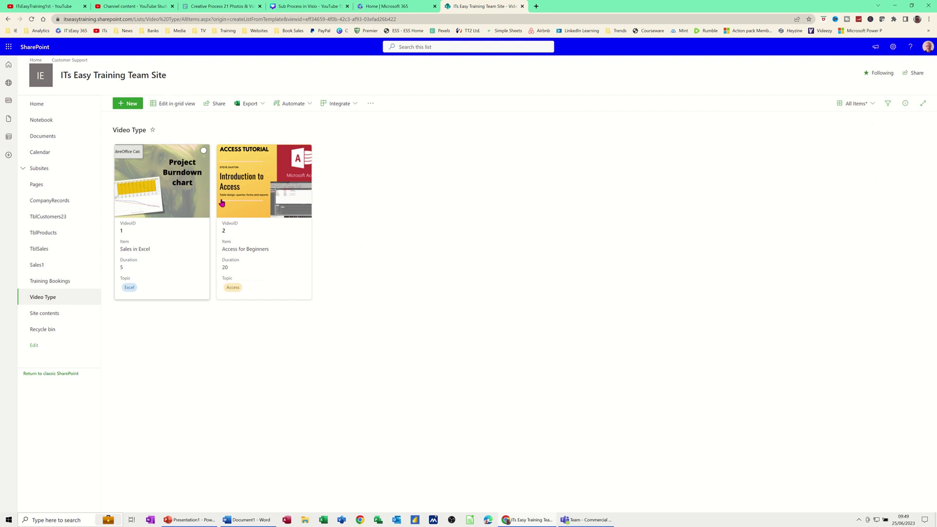
left_click(263, 199)
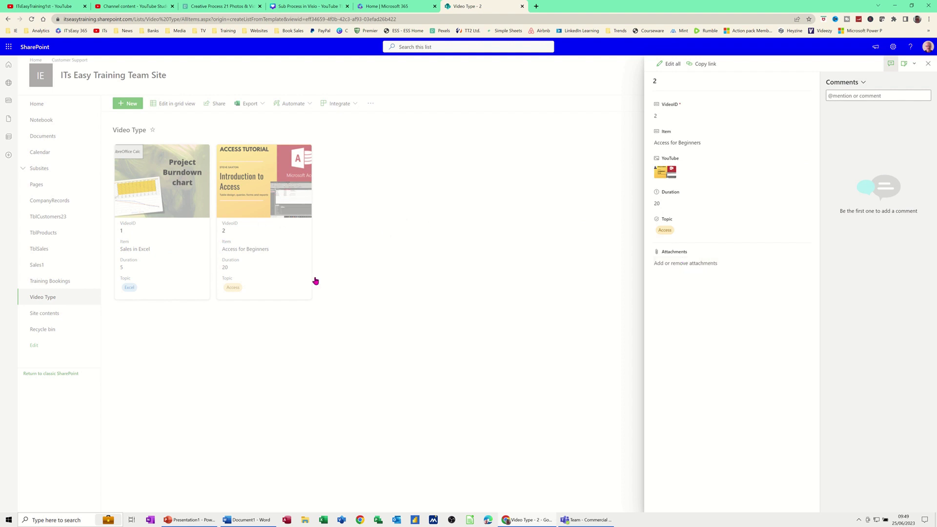
left_click(172, 336)
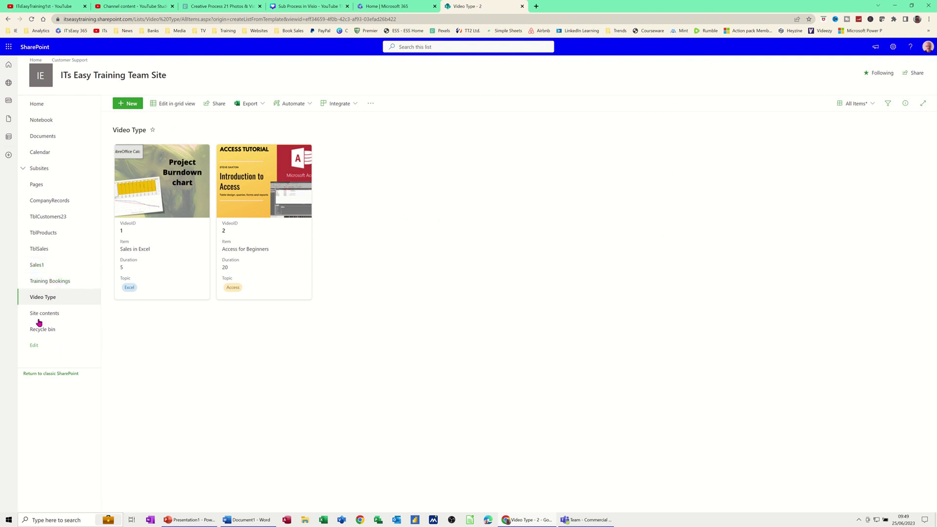
Step: Return to the ITs Easy Training Team Site through the SharePoint start page and review the TblCustomers23, TblProducts and TblSales lists
left_click(8, 68)
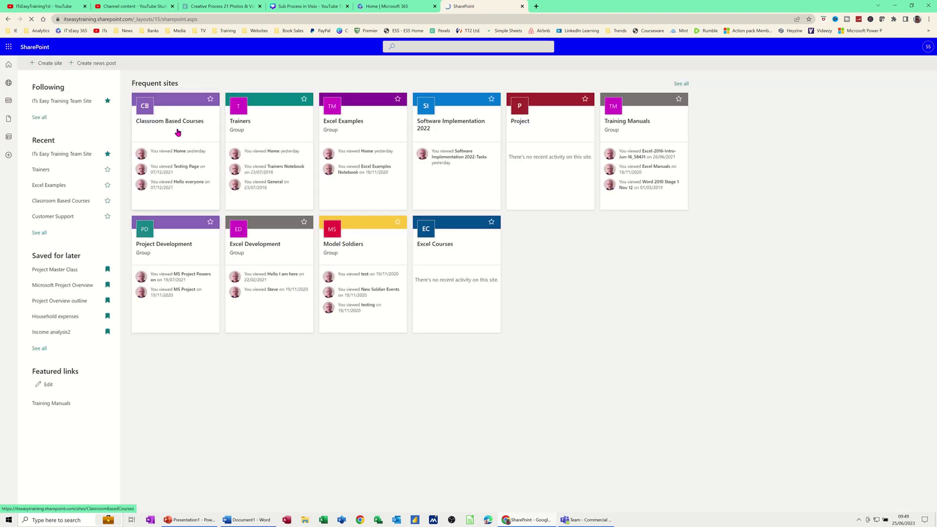
left_click(63, 103)
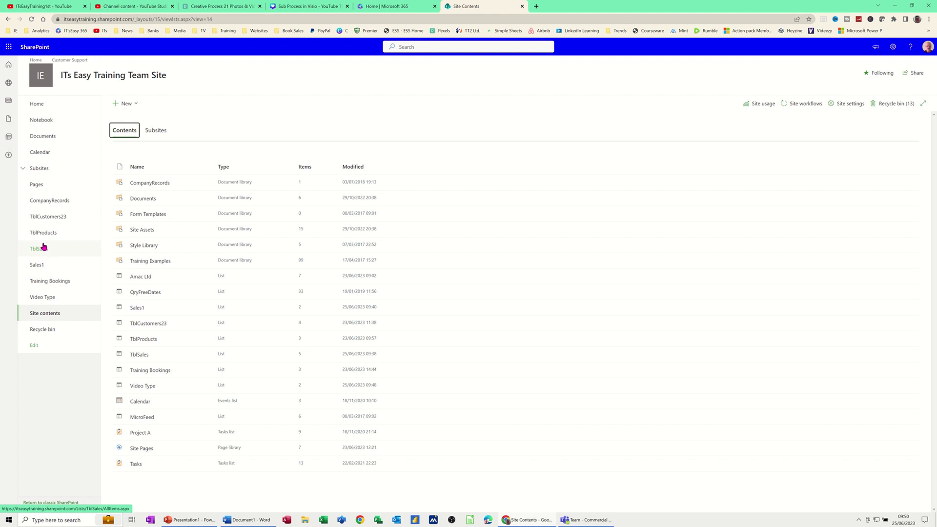
left_click(48, 217)
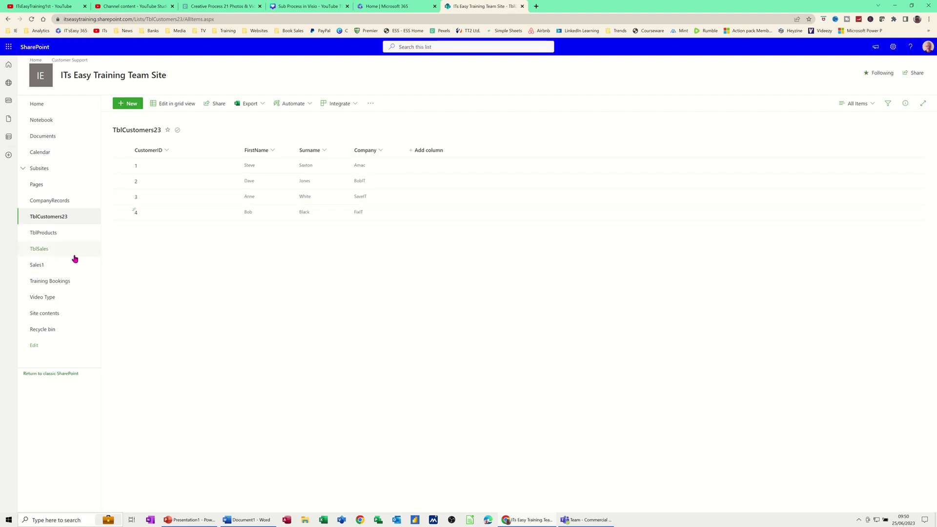
left_click(51, 238)
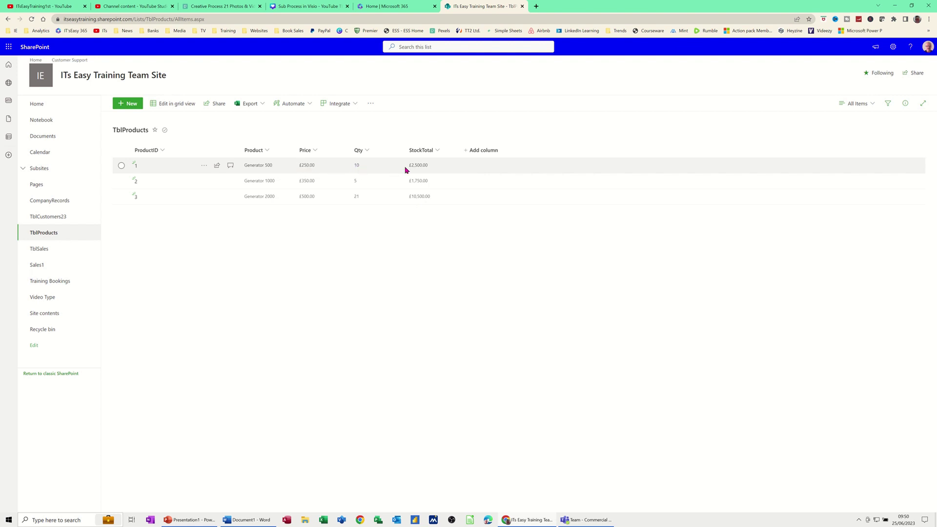
left_click(41, 253)
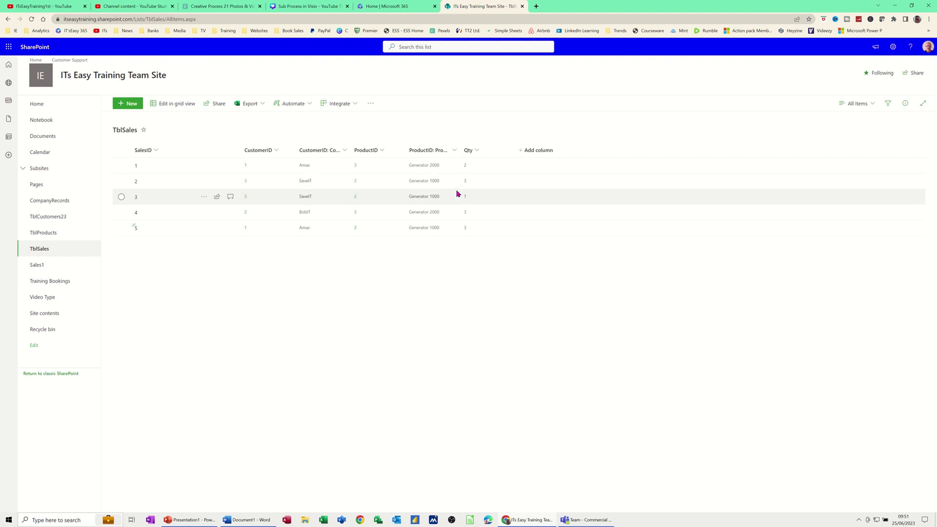
Step: View the Video Type list in Microsoft Lists, find it among the recent lists, and open its list settings
left_click(9, 137)
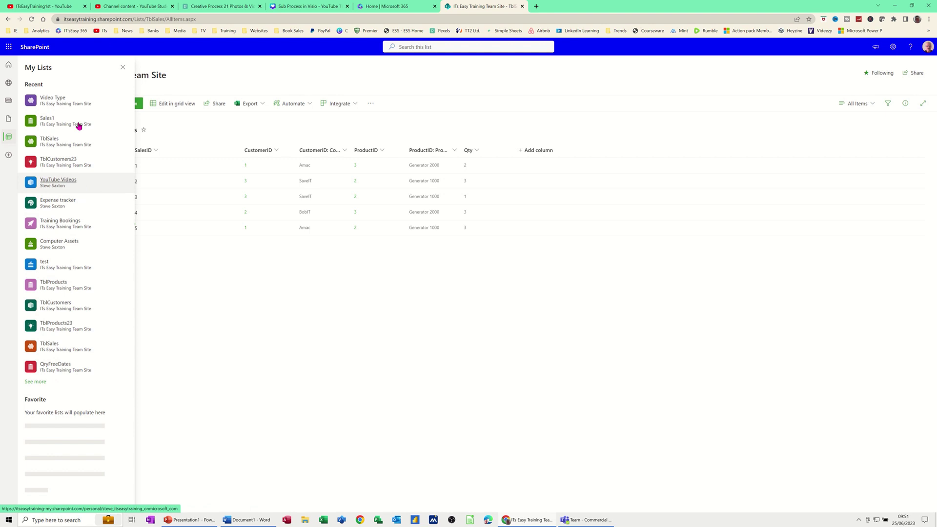
left_click(41, 100)
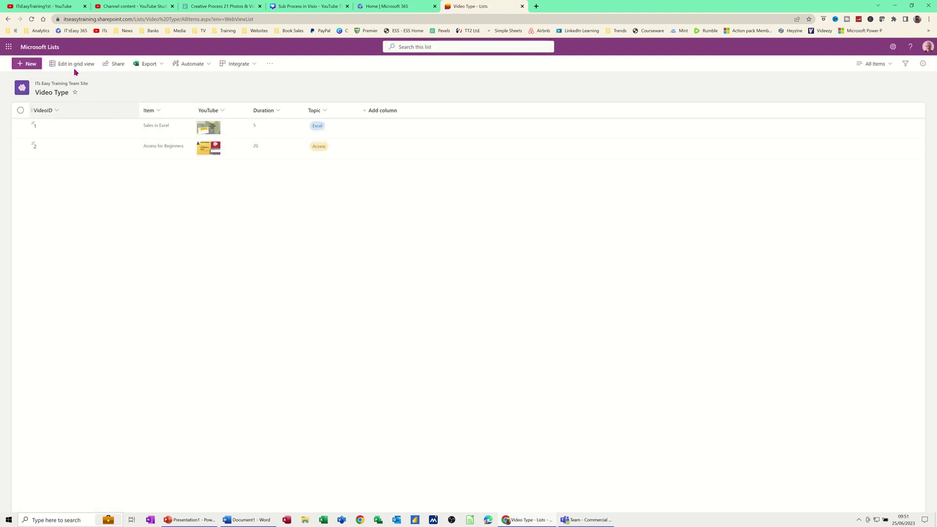
left_click(48, 50)
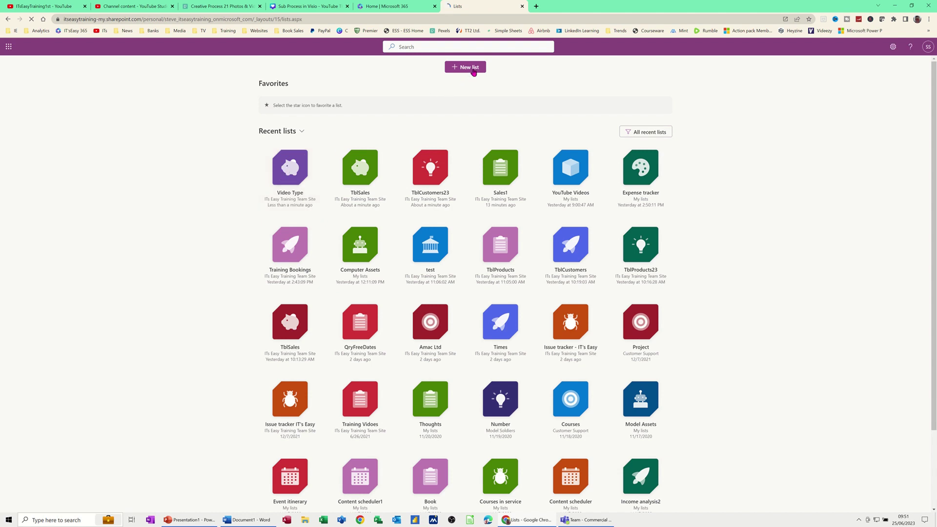
left_click(289, 167)
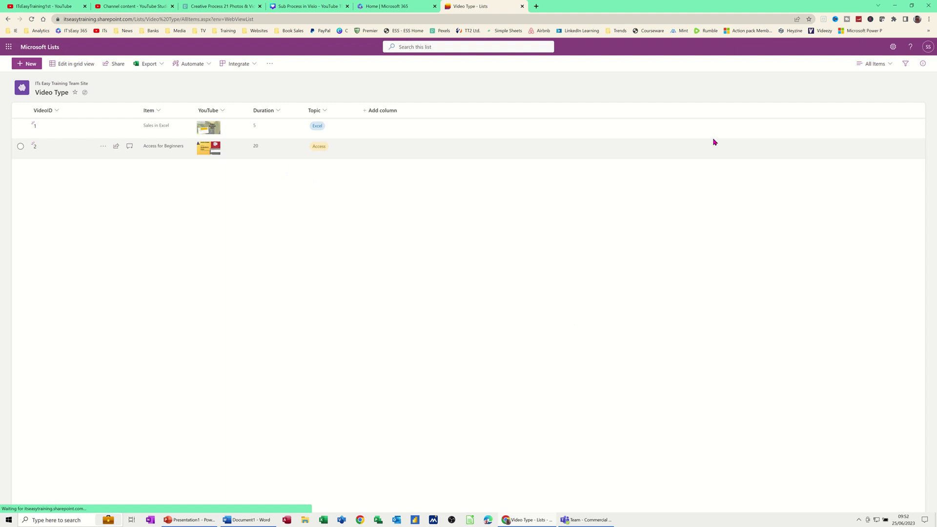
left_click(893, 47)
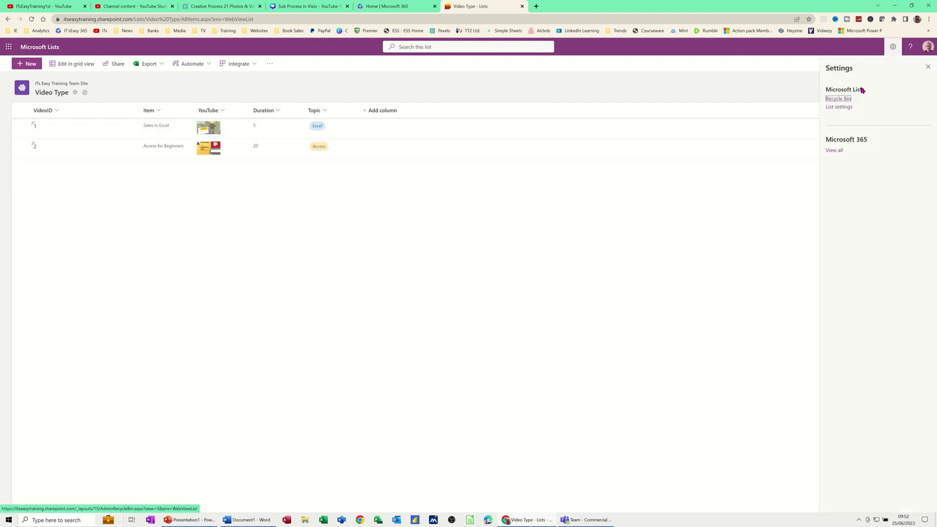
left_click(839, 107)
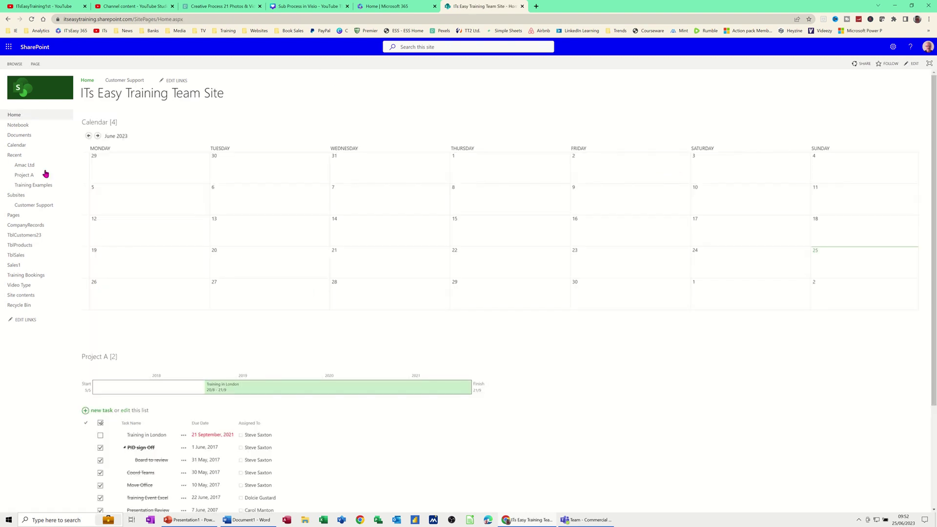
Step: Open the Video Type list from the SharePoint team site and examine its list settings and columns
left_click(14, 287)
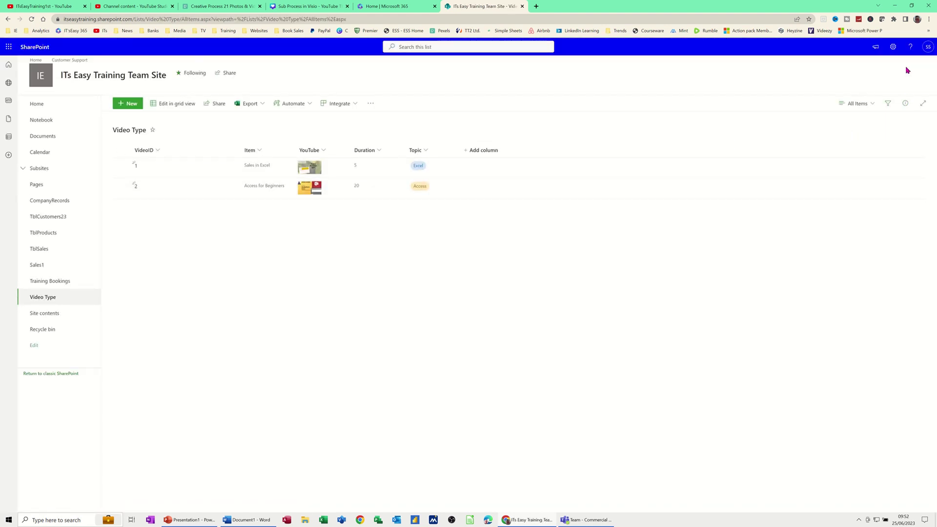
left_click(893, 47)
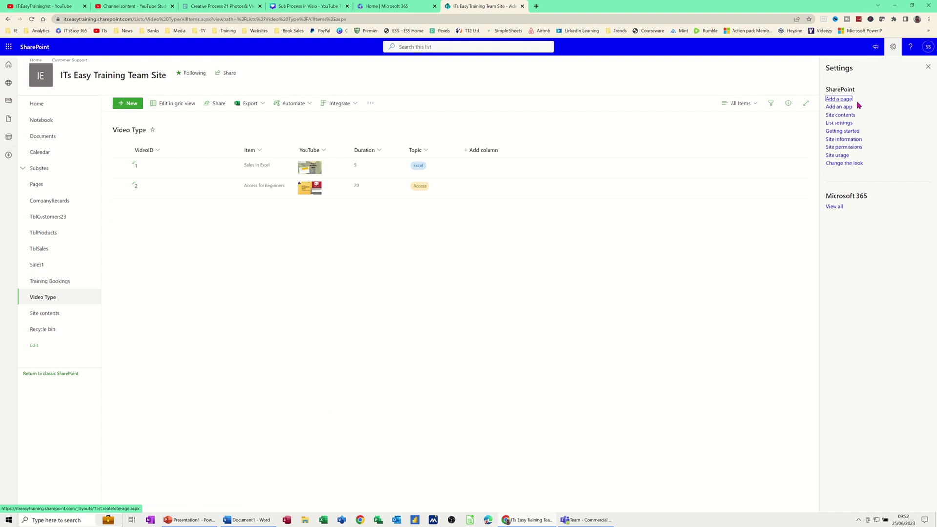
left_click(838, 125)
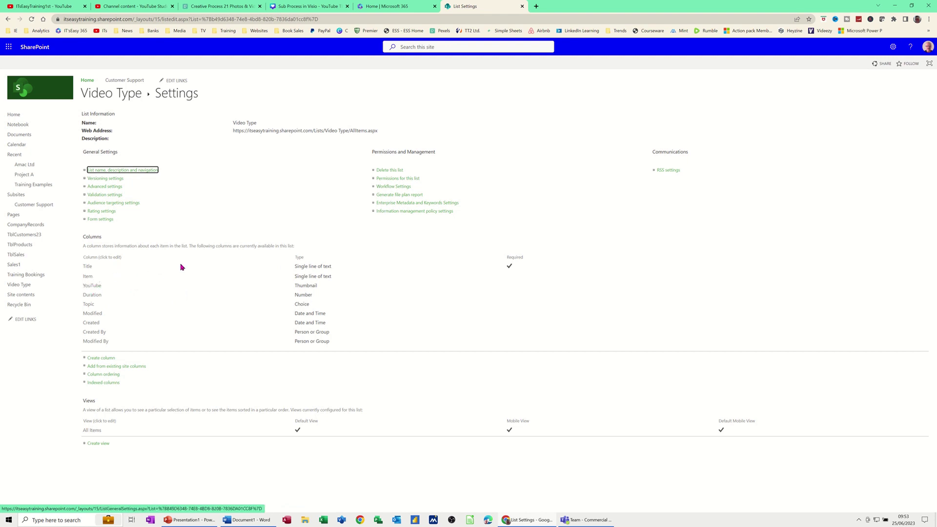
Step: Rename the Title column to VideoID in the Video Type list settings and return to the list
left_click(21, 286)
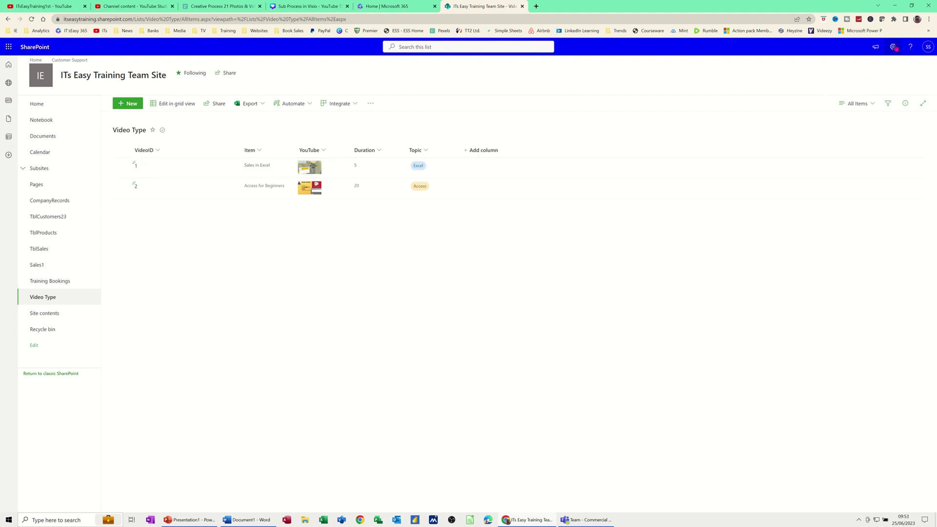
left_click(892, 46)
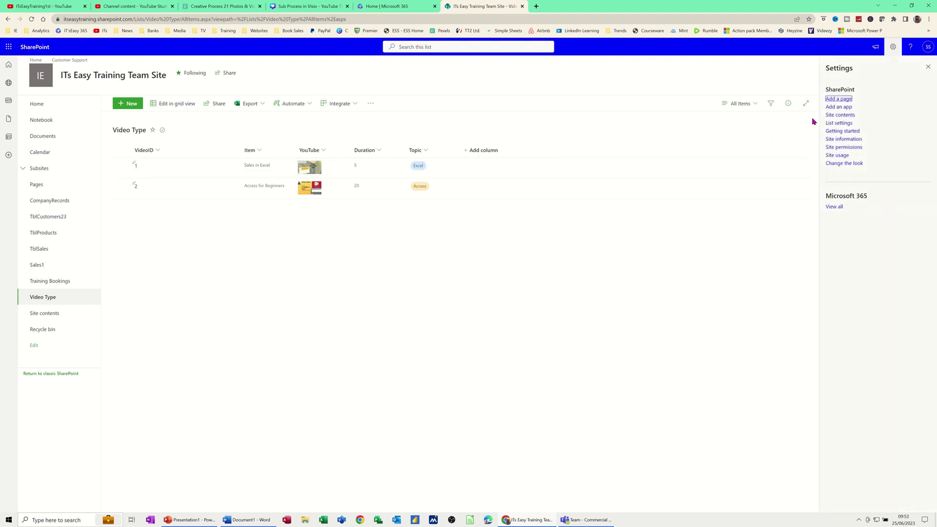
left_click(839, 122)
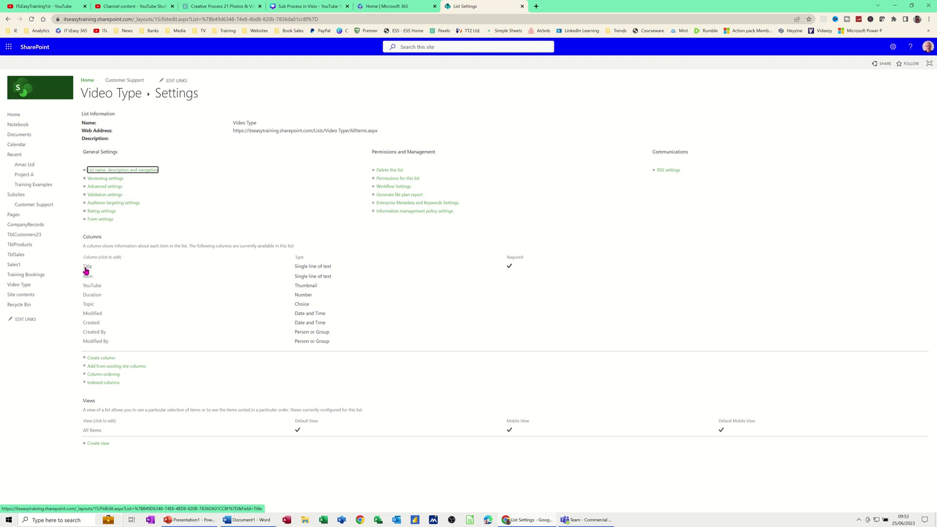
left_click(87, 267)
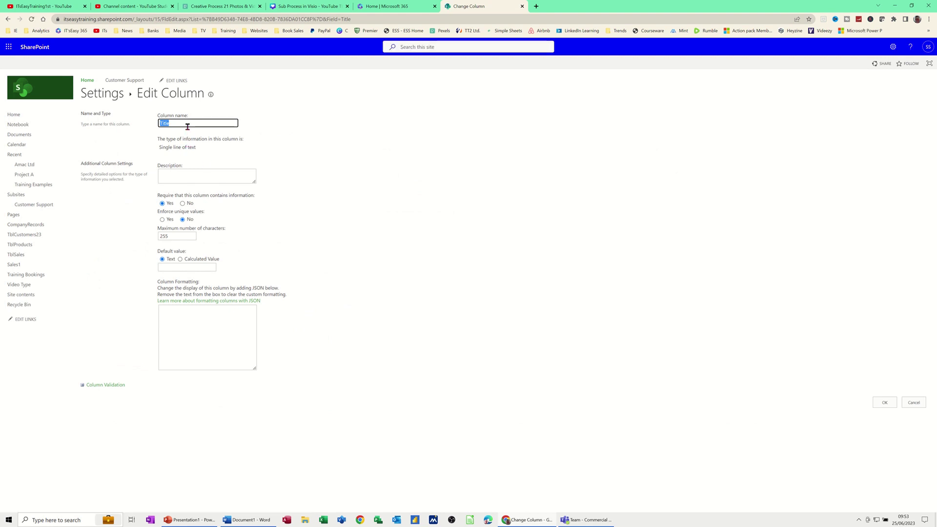
type("VideoID")
left_click(187, 173)
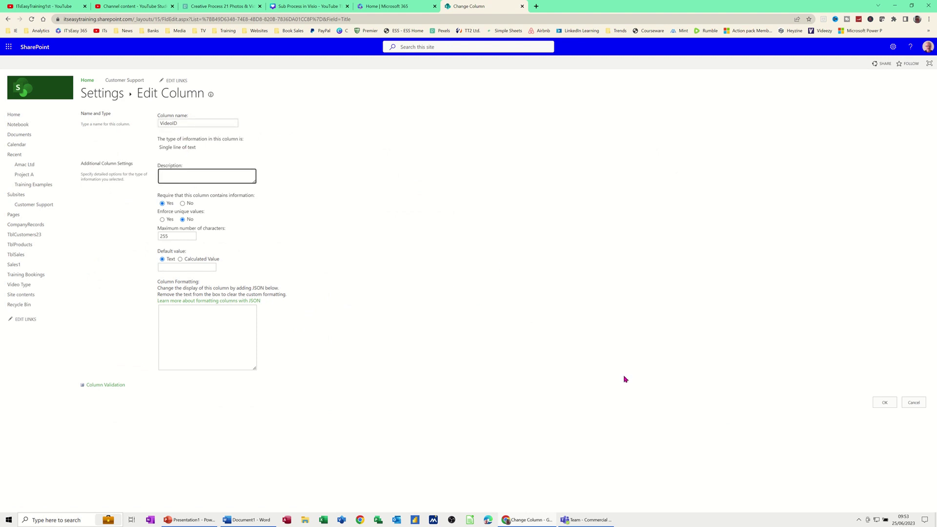
left_click(876, 405)
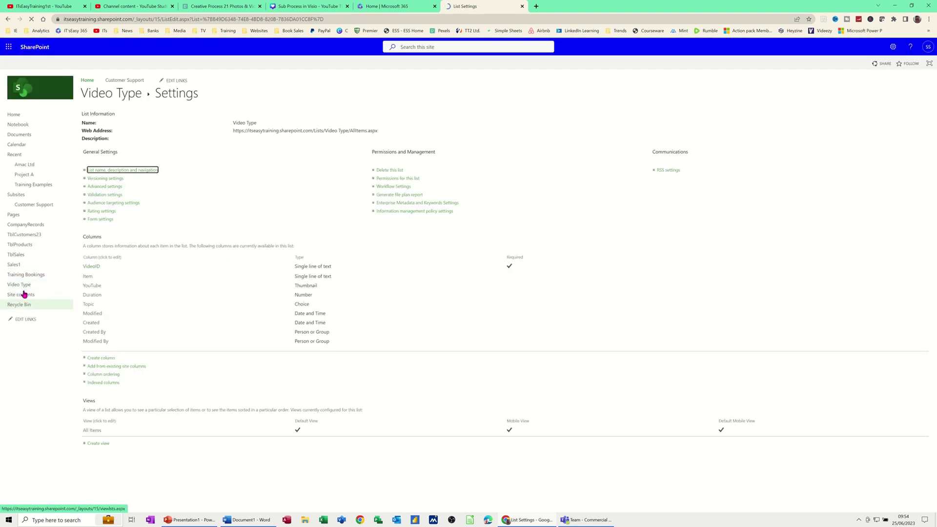
left_click(16, 287)
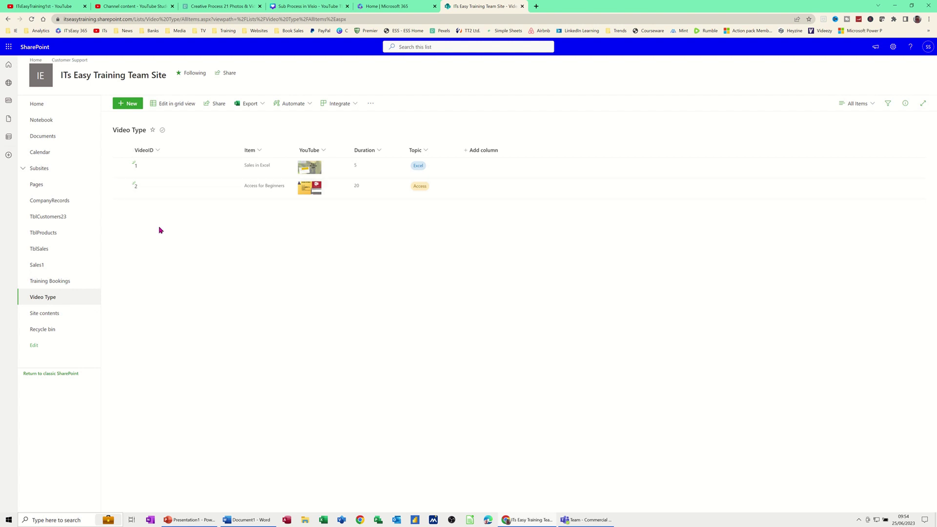
Step: Create a blank list named VideoSales from the site contents of the ITs Easy Training Team Site
left_click(79, 79)
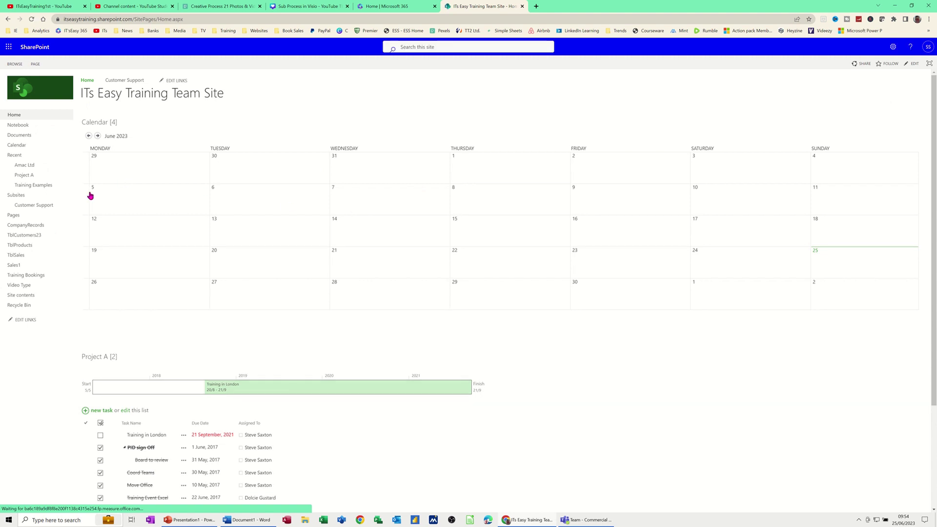
left_click(23, 297)
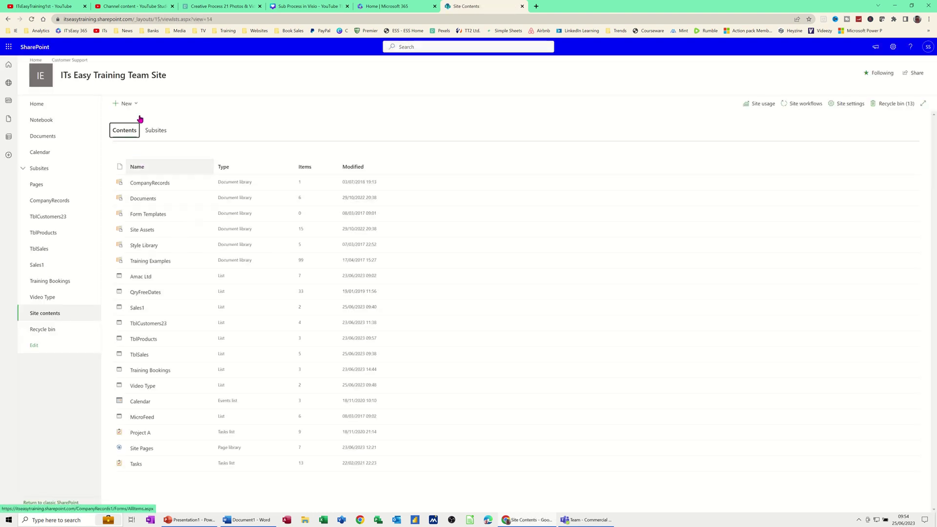
left_click(136, 104)
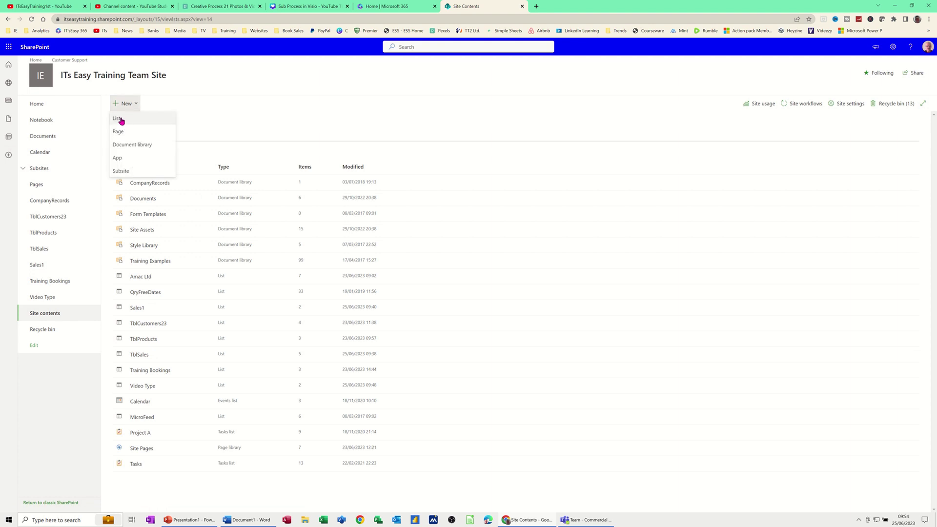
left_click(117, 119)
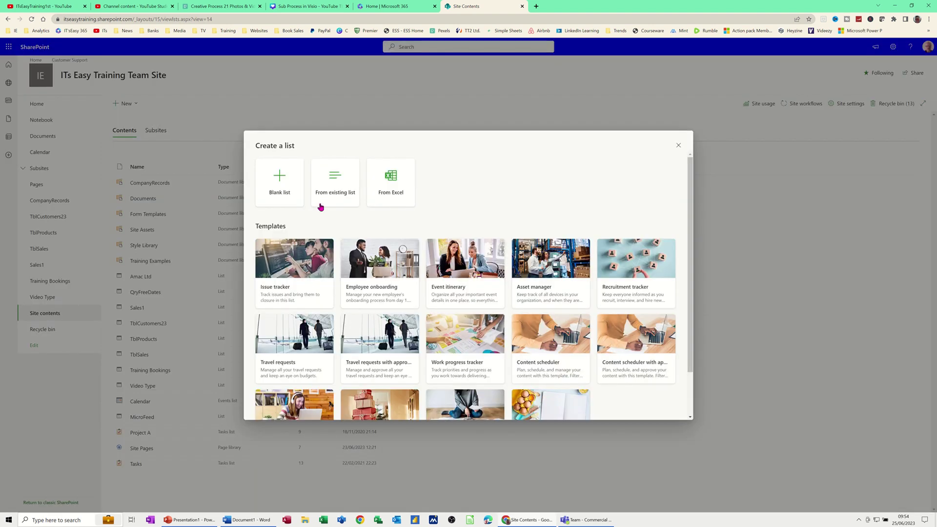
left_click(287, 186)
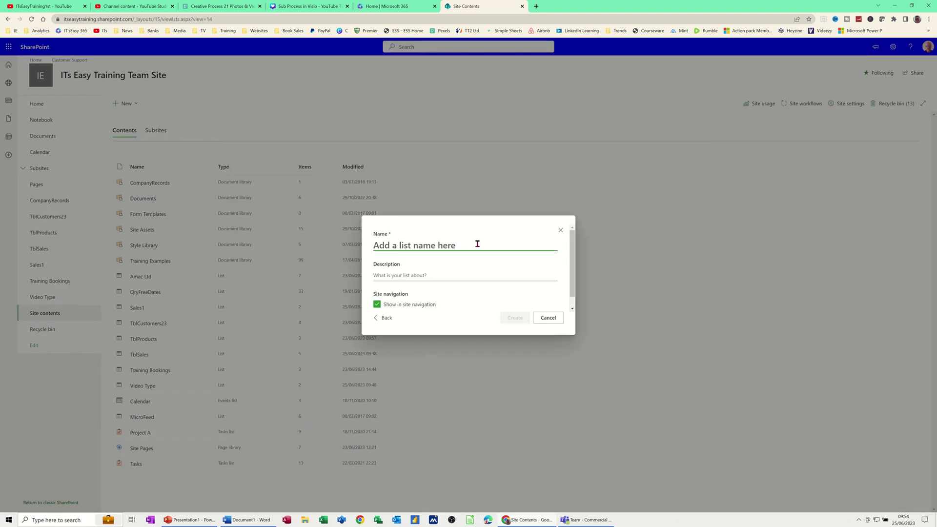
type("VideoSales")
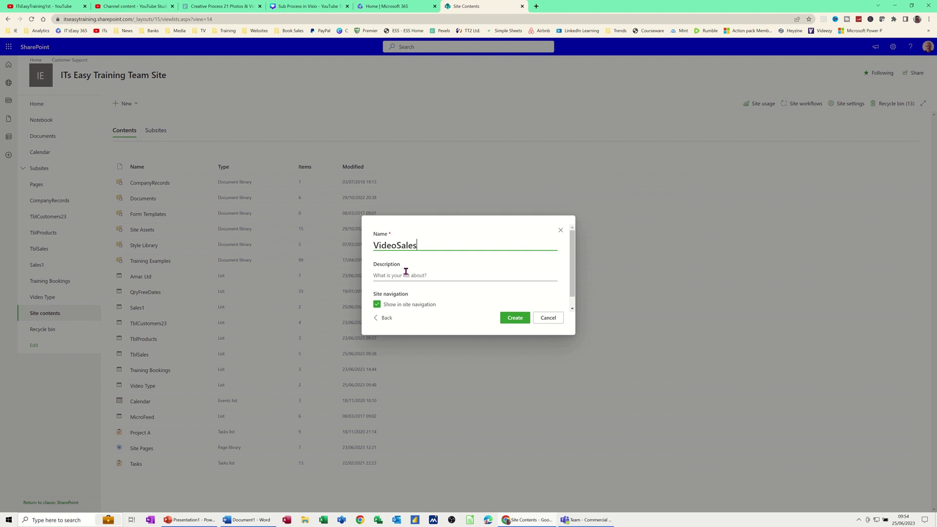
left_click(510, 320)
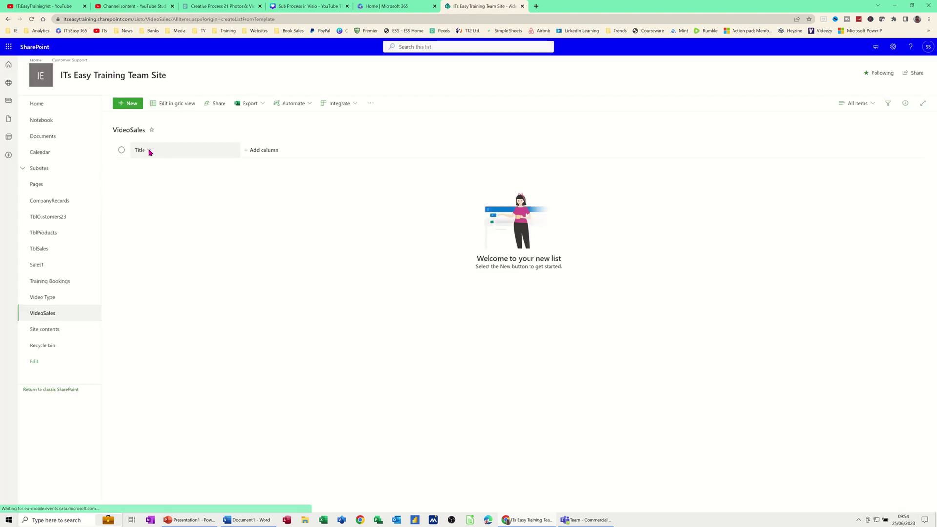
Step: Open the list settings of the VideoSales list
left_click(150, 151)
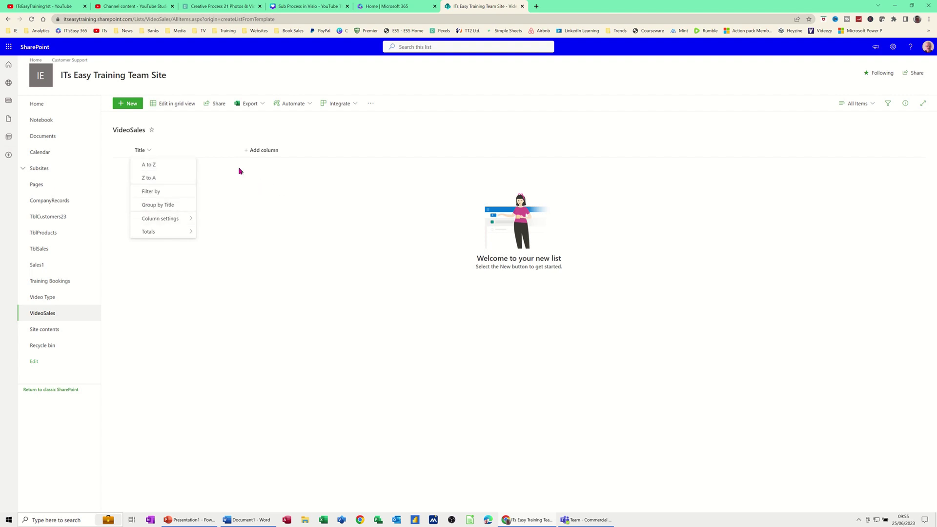
left_click(893, 47)
left_click(844, 124)
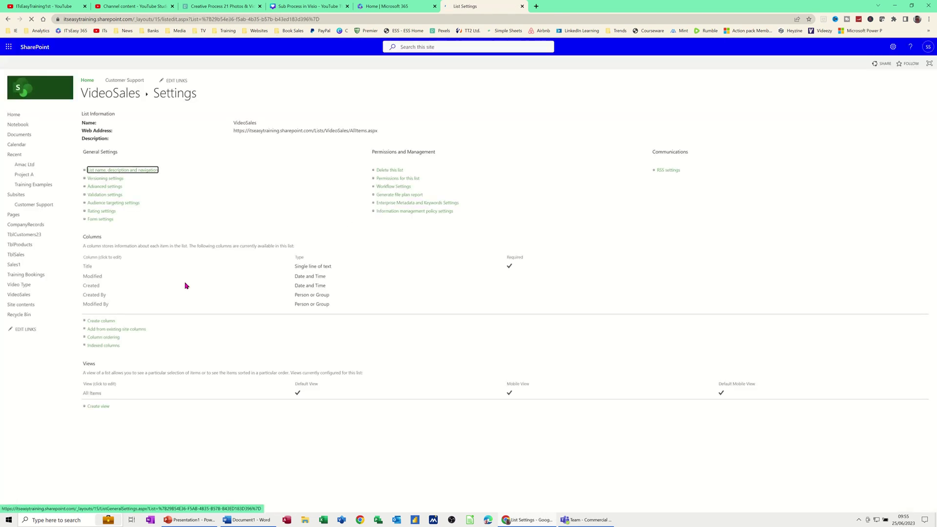
Step: Add a lookup column named Customer to VideoSales that gets its information from the Company column of TblCustomers23
left_click(99, 323)
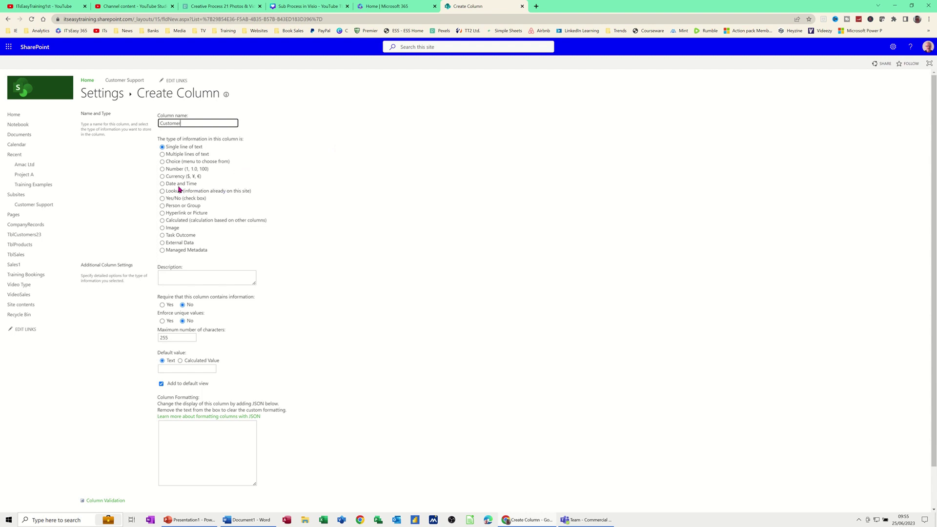
left_click(162, 191)
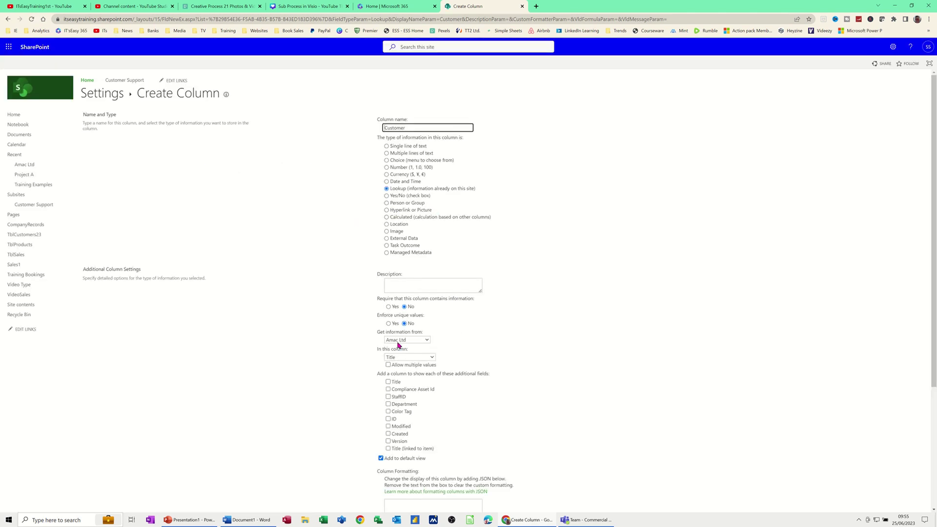
left_click(427, 342)
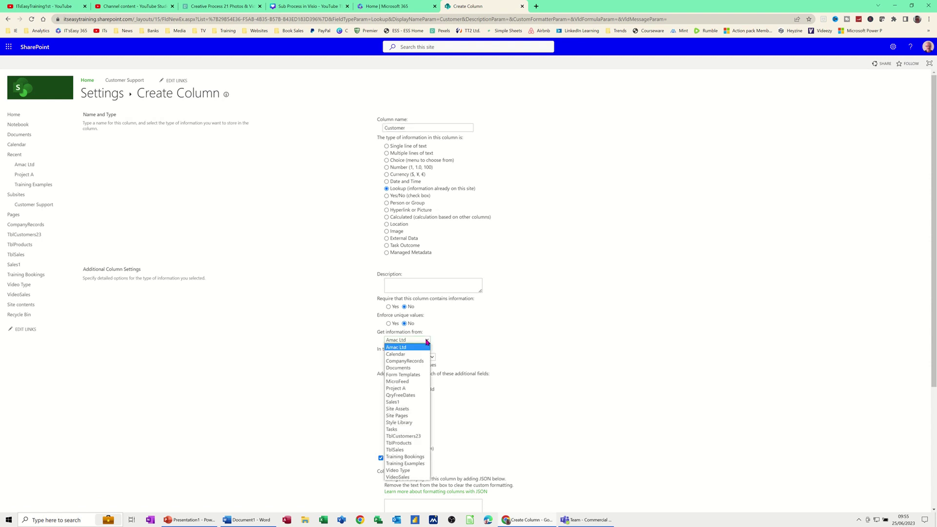
left_click(418, 437)
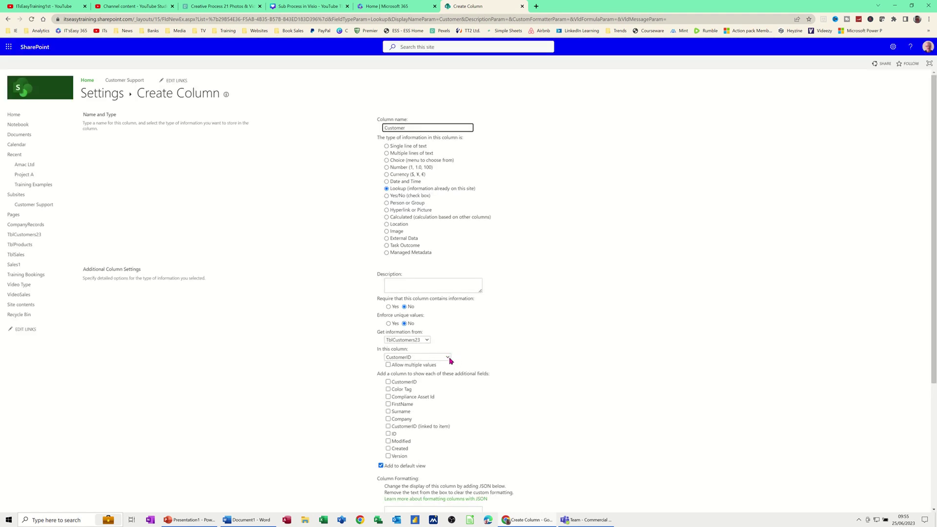
left_click(449, 358)
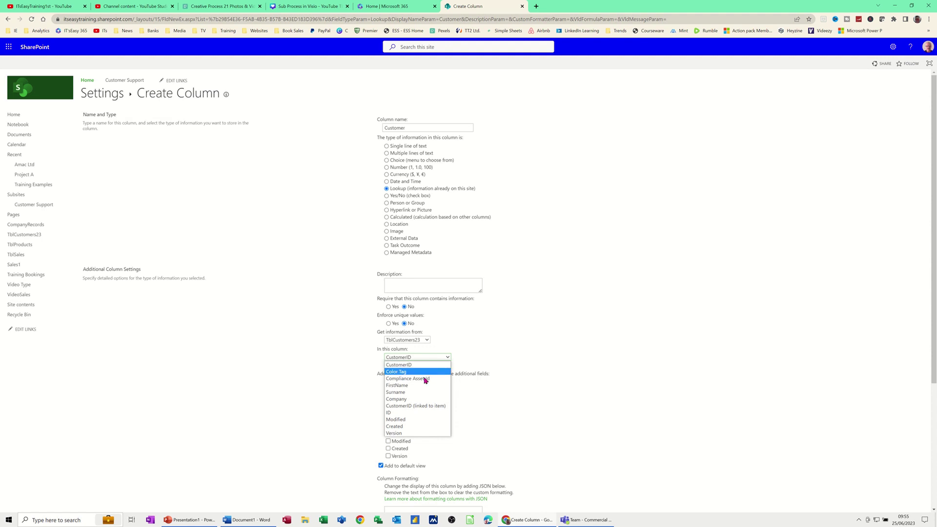
left_click(412, 400)
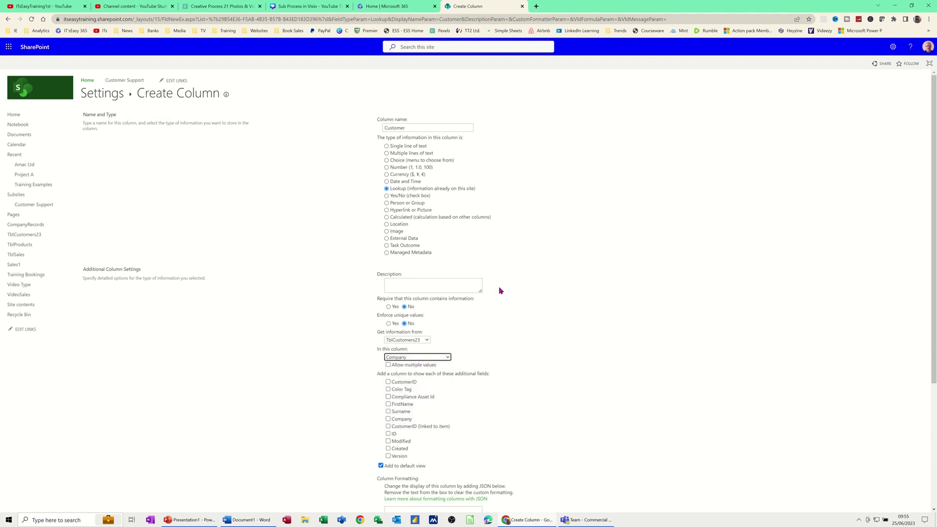
scroll(500, 290, "down", 1)
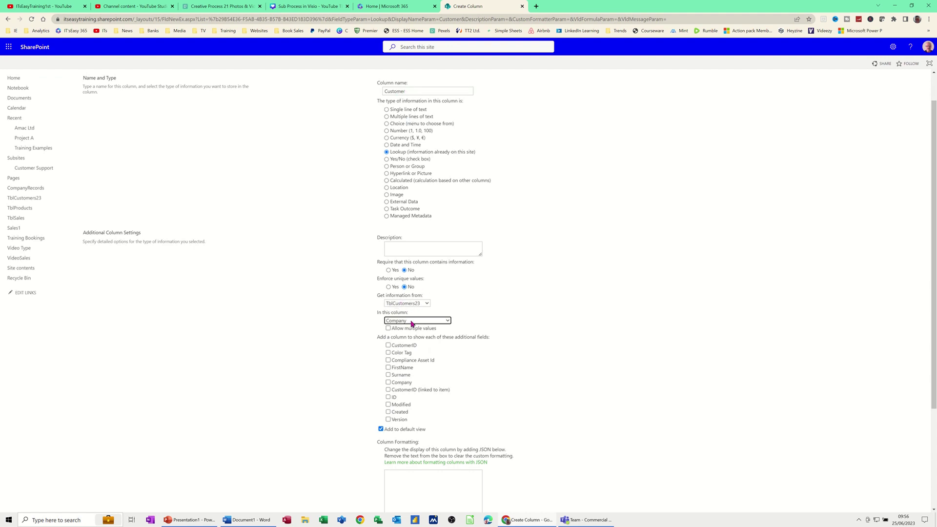
scroll(498, 331, "down", 3)
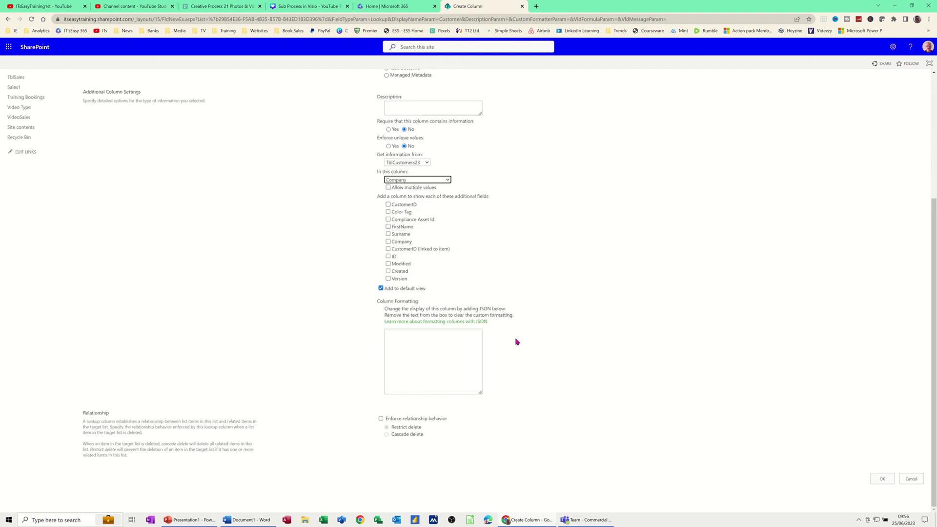
left_click(880, 478)
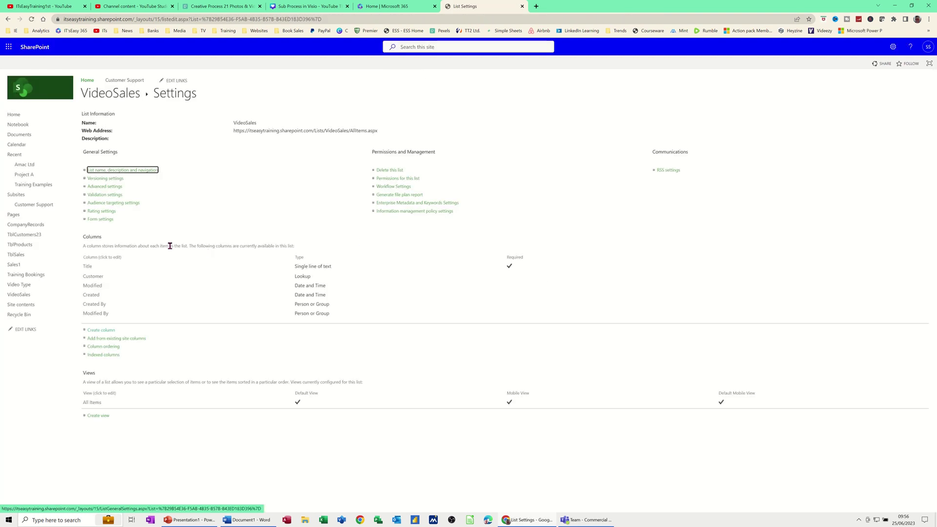
Step: Add a lookup column named Product to VideoSales that gets its information from the Product column of TblProducts
left_click(97, 332)
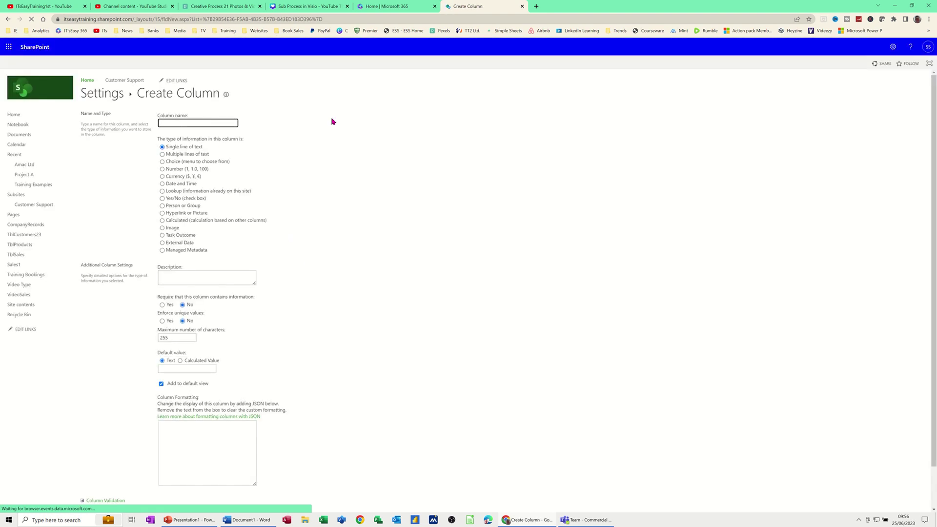
type("Product")
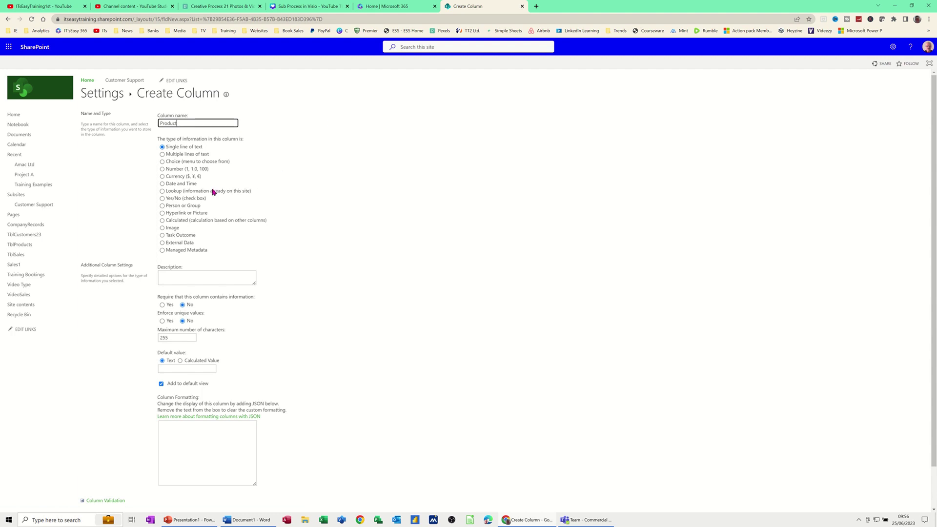
left_click(162, 192)
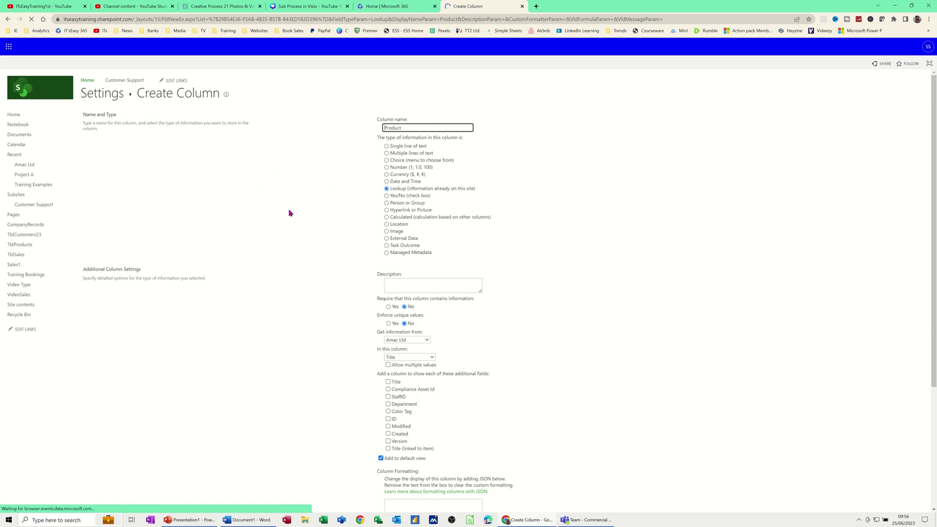
left_click(427, 341)
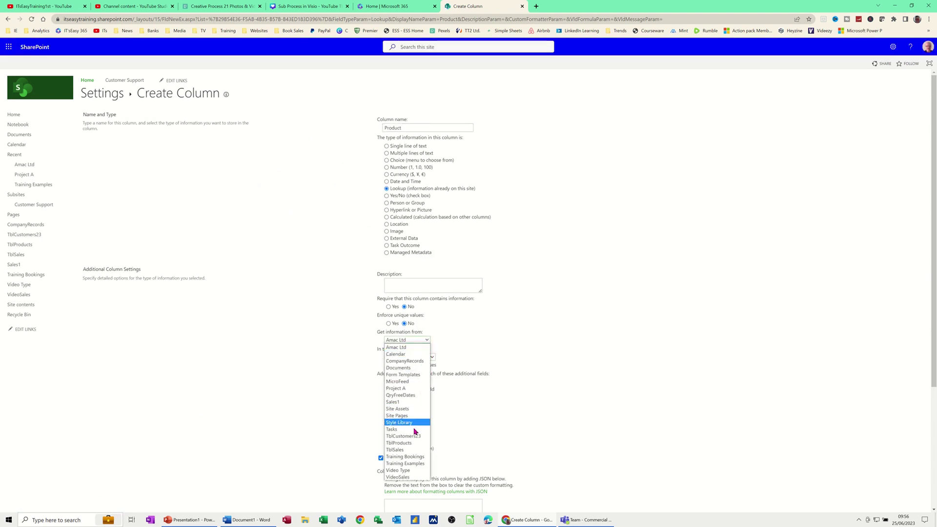
left_click(411, 443)
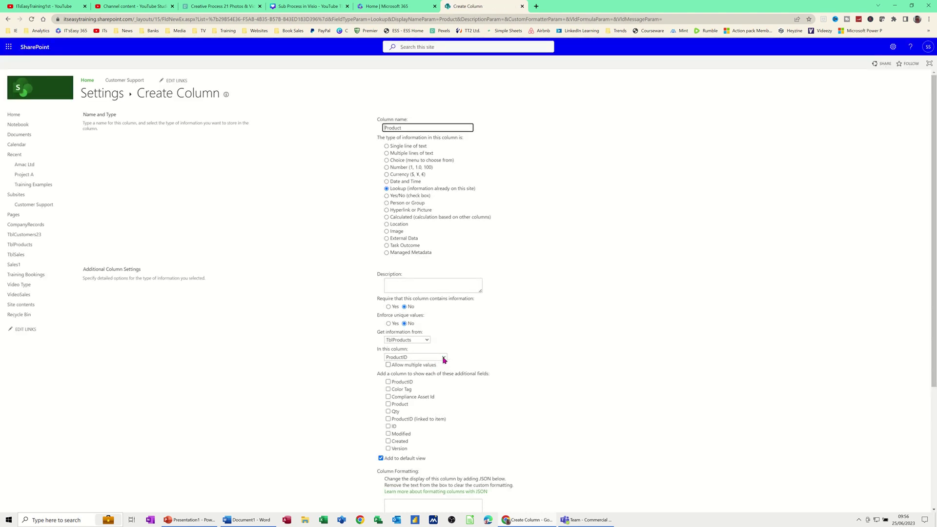
left_click(444, 360)
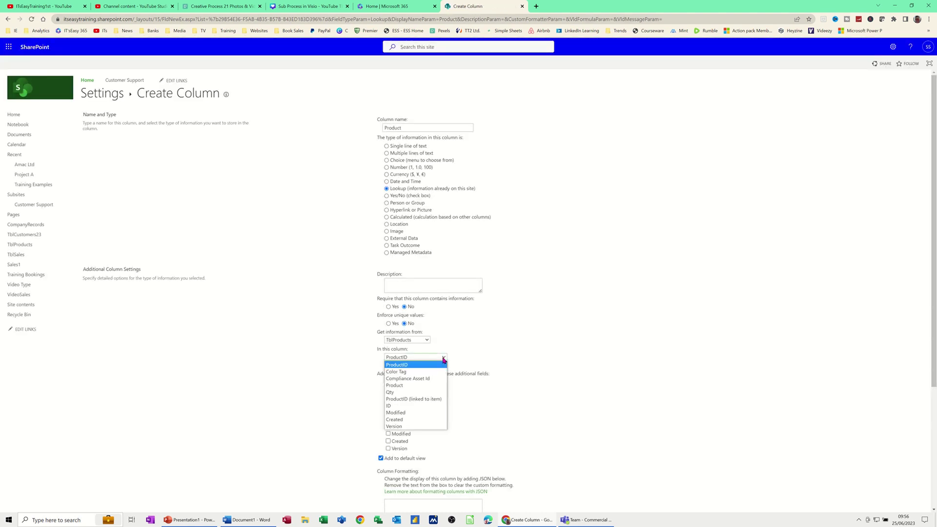
left_click(411, 386)
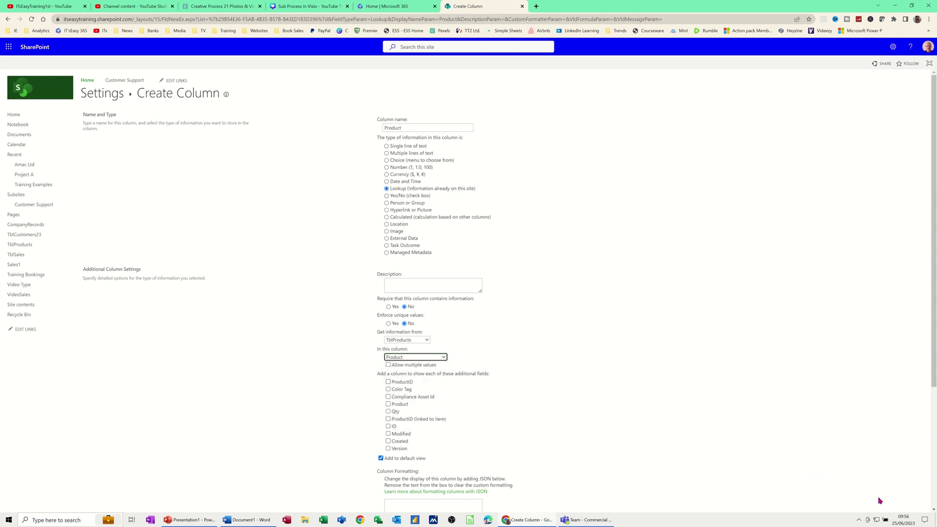
scroll(868, 482, "down", 3)
left_click(883, 502)
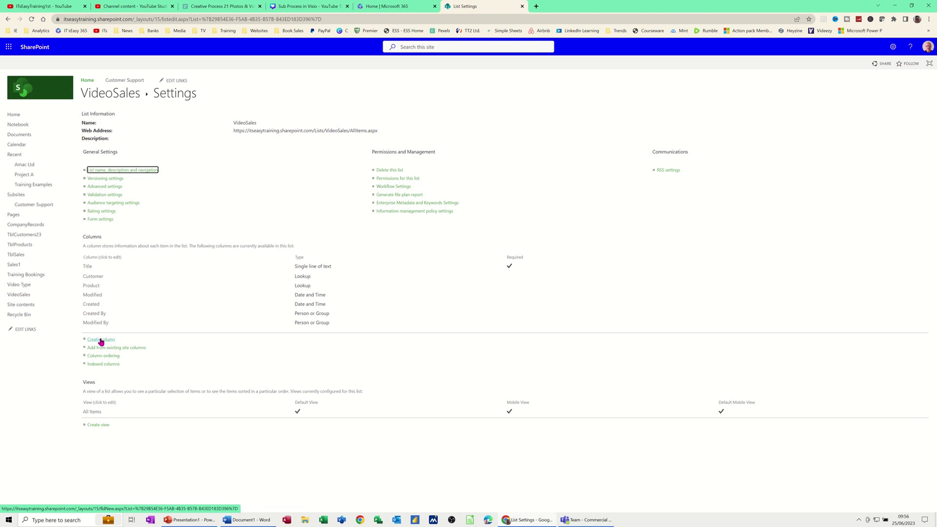
Step: Add a column named Qty of type Number to the VideoSales list
left_click(101, 341)
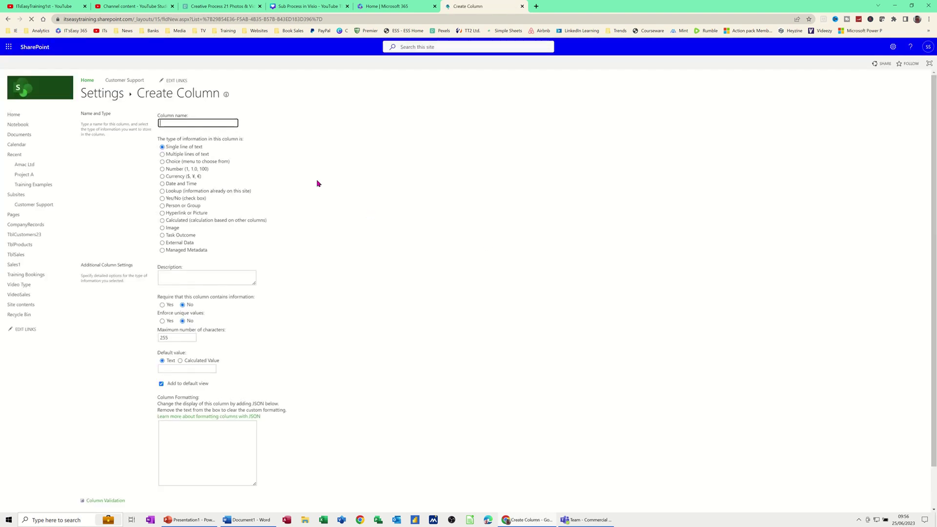
type("O")
type("ty")
left_click(162, 169)
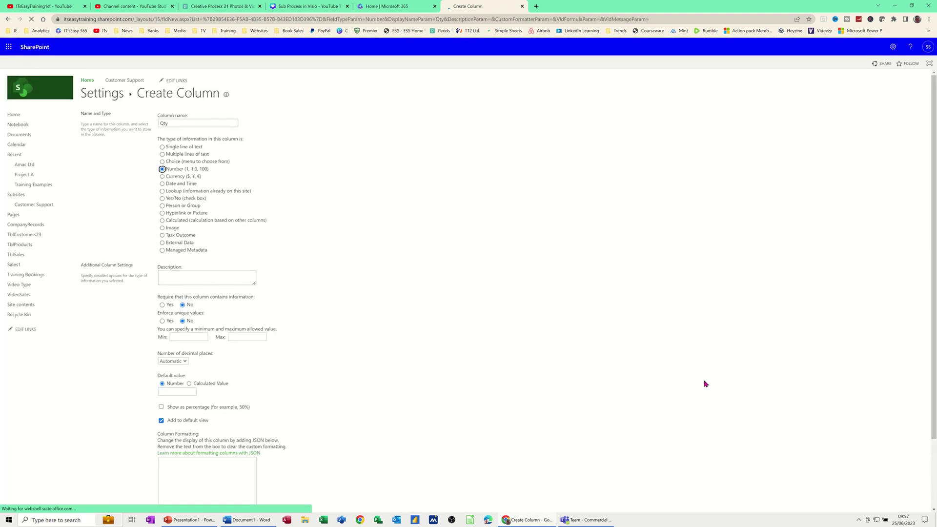
scroll(860, 473, "down", 2)
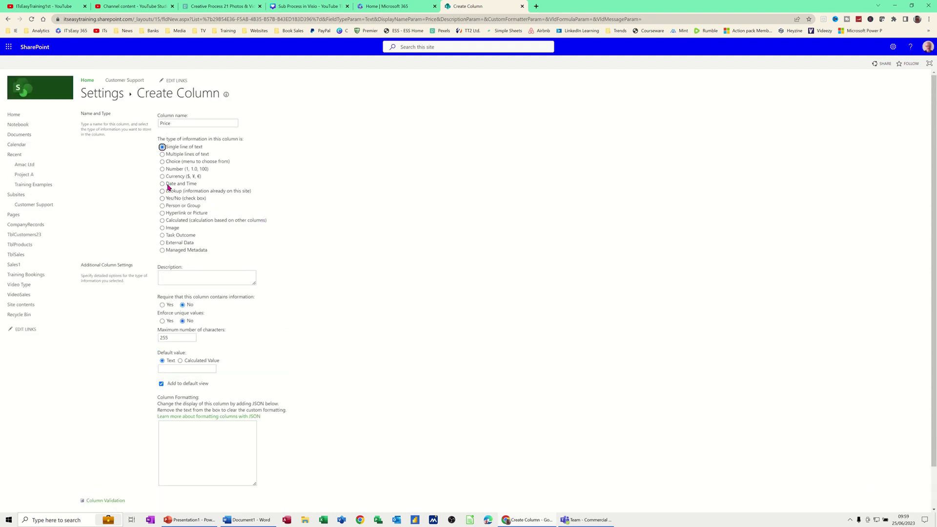
Step: Add the Price column to VideoSales as Currency in the £123,456.00 (United Kingdom) format
left_click(162, 176)
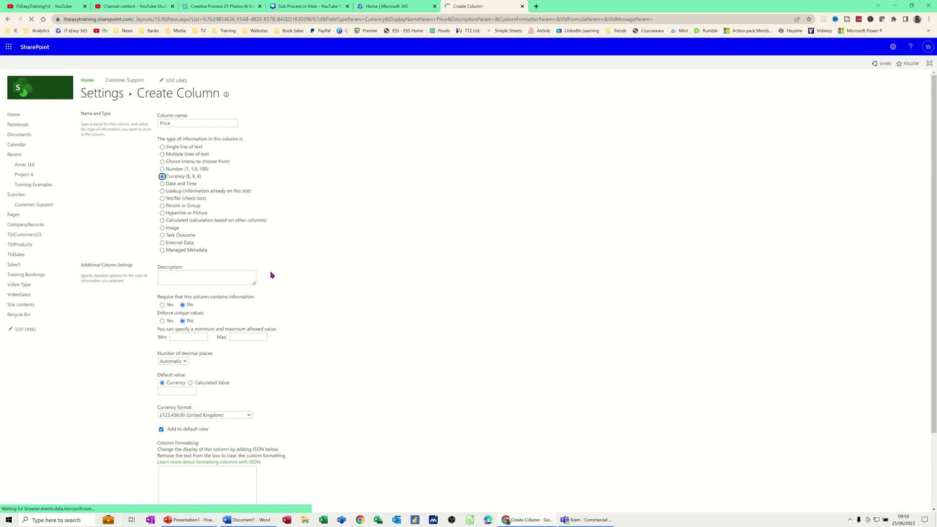
left_click(249, 416)
left_click(249, 417)
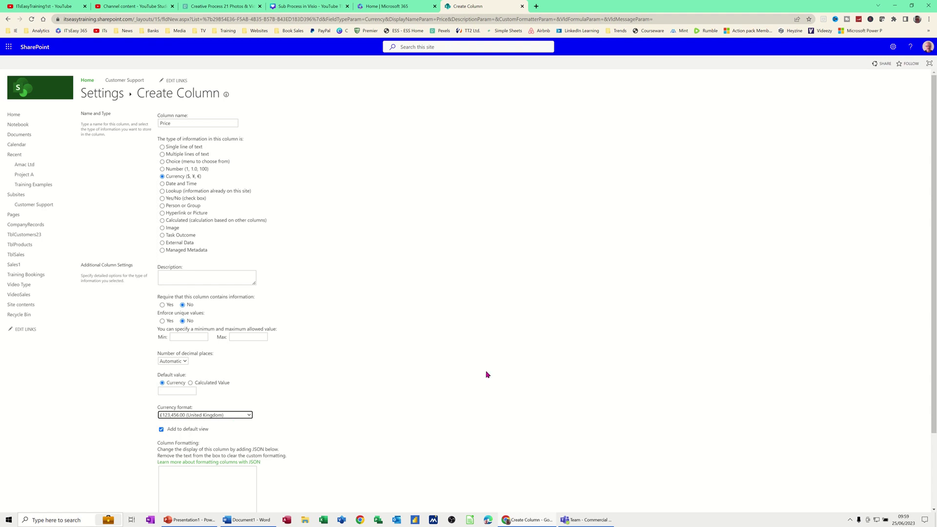
scroll(586, 415, "down", 3)
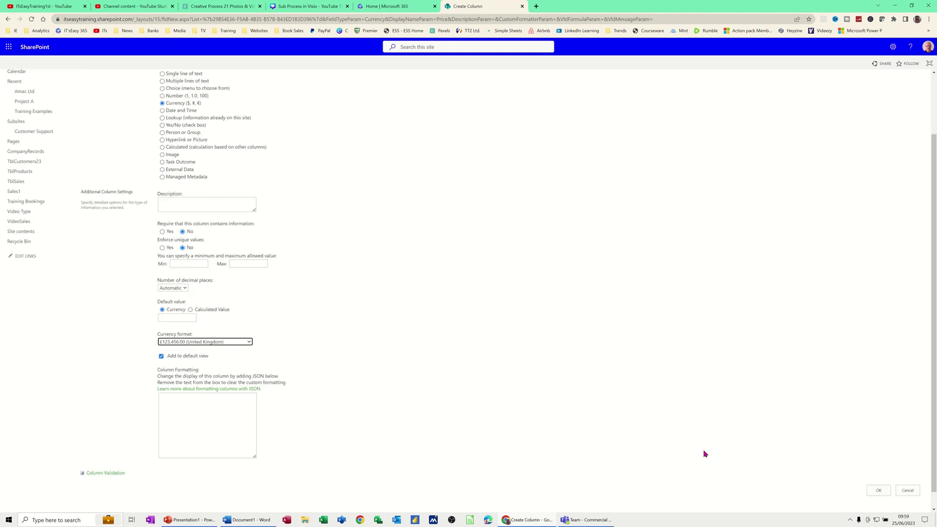
left_click(881, 490)
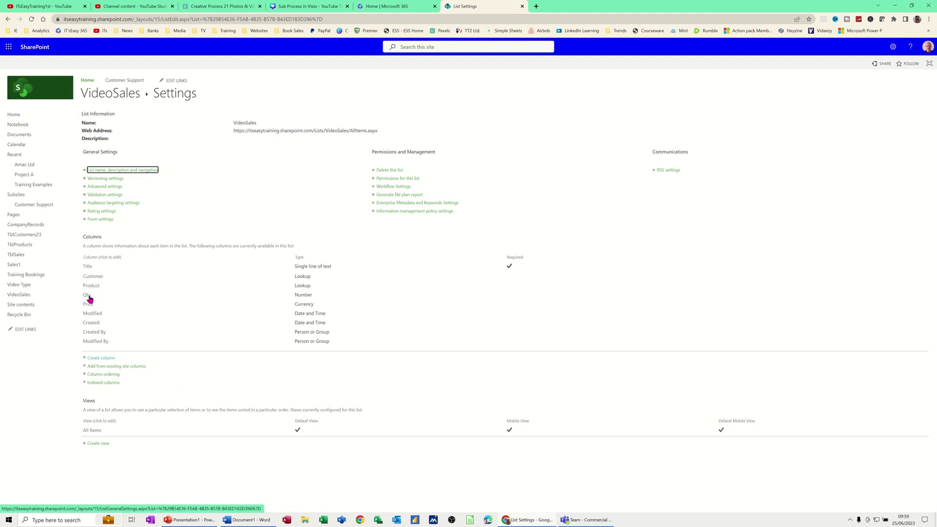
Step: Add a calculated Total column to VideoSales with formula [Qty]*[Price], returning Currency in the £123,456.00 (United Kingdom) format
left_click(99, 360)
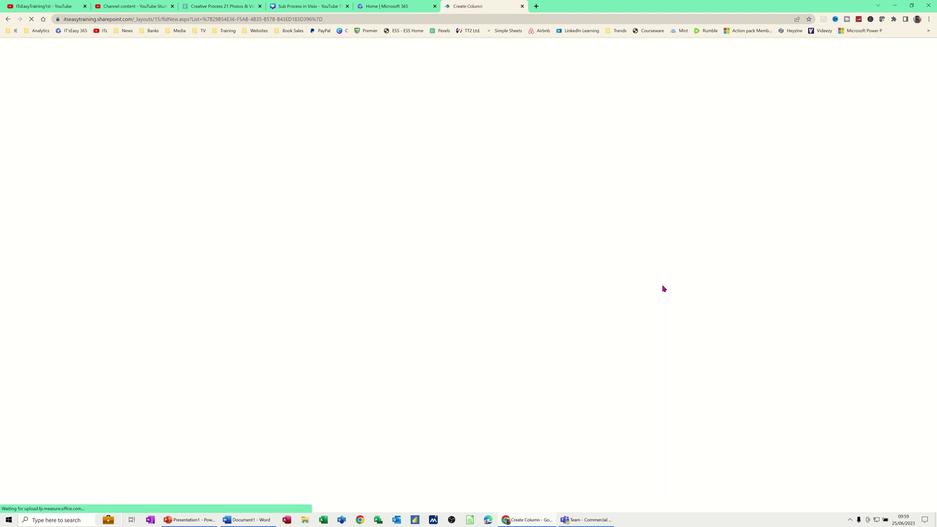
type("Total")
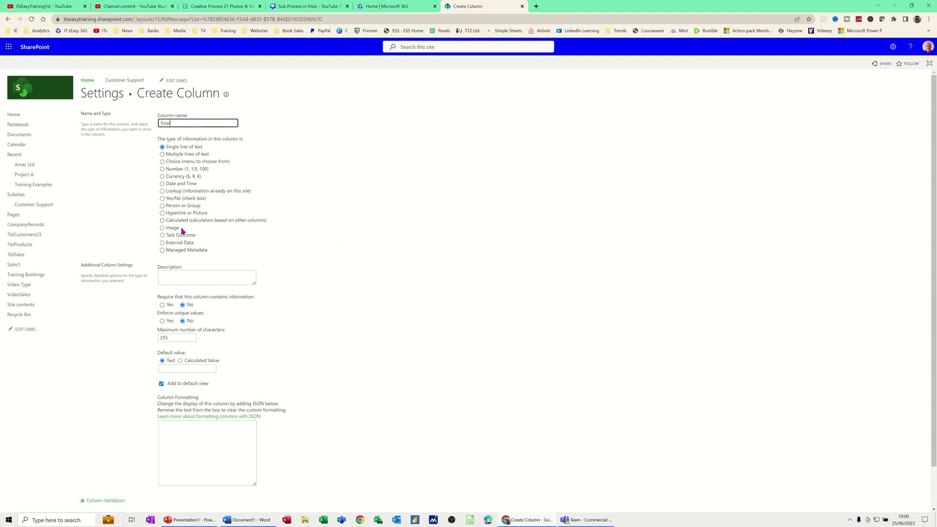
left_click(163, 221)
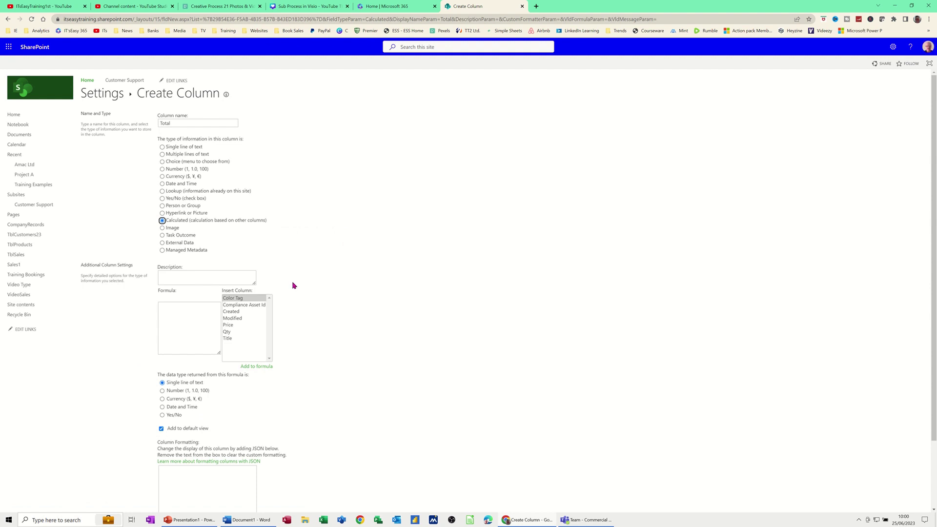
double_click(231, 334)
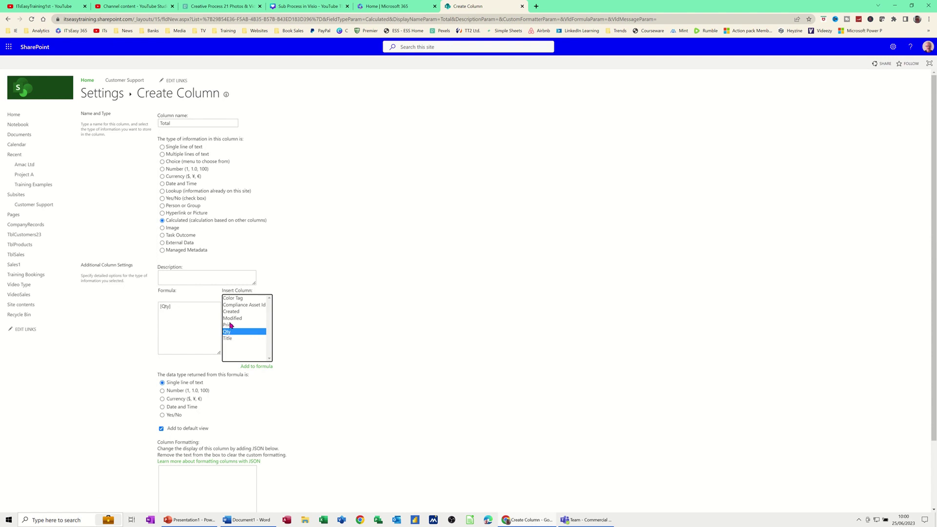
left_click(231, 325)
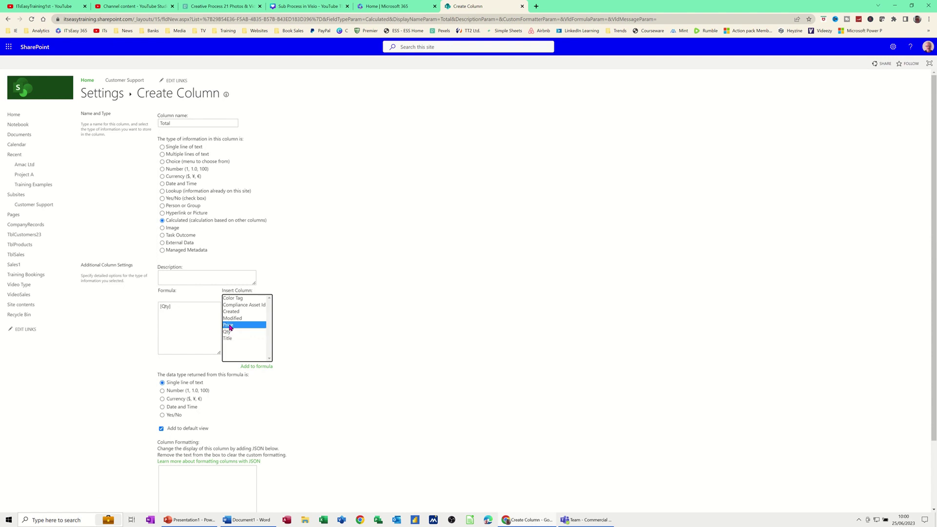
left_click(196, 313)
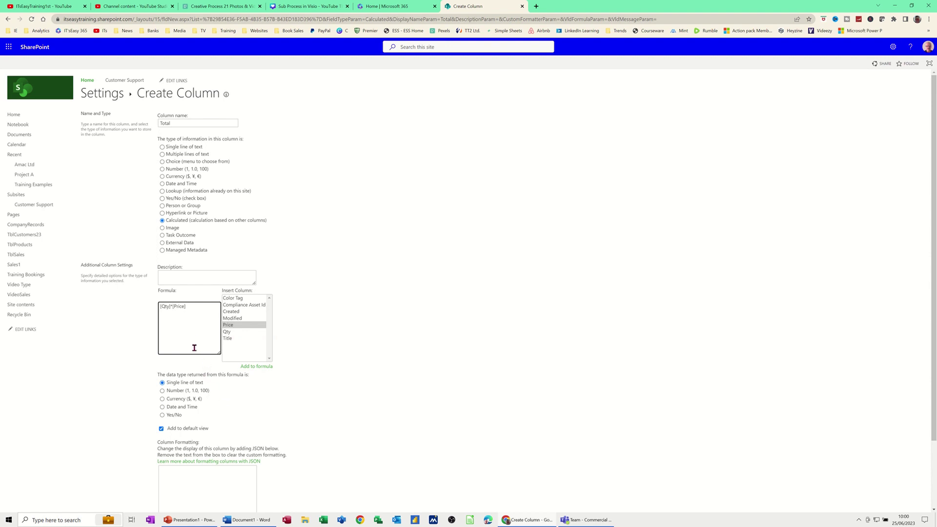
left_click(163, 400)
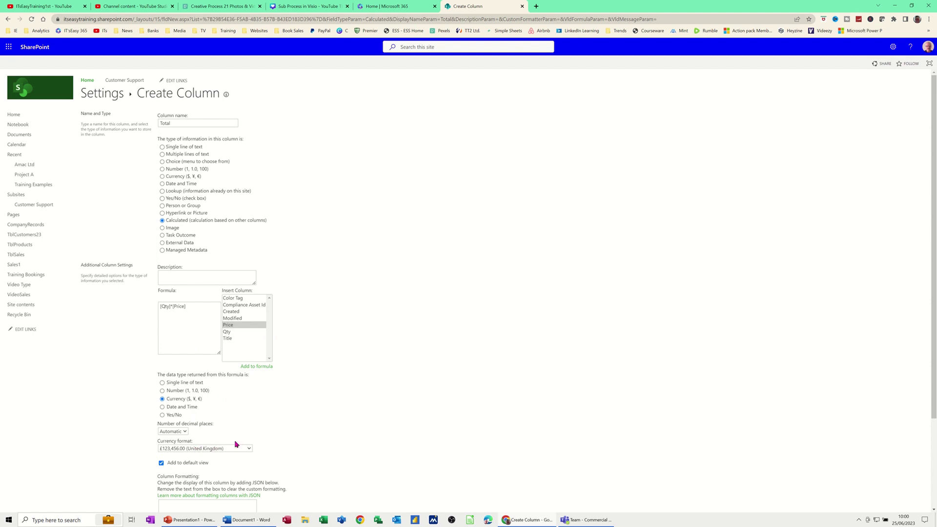
scroll(874, 391, "down", 3)
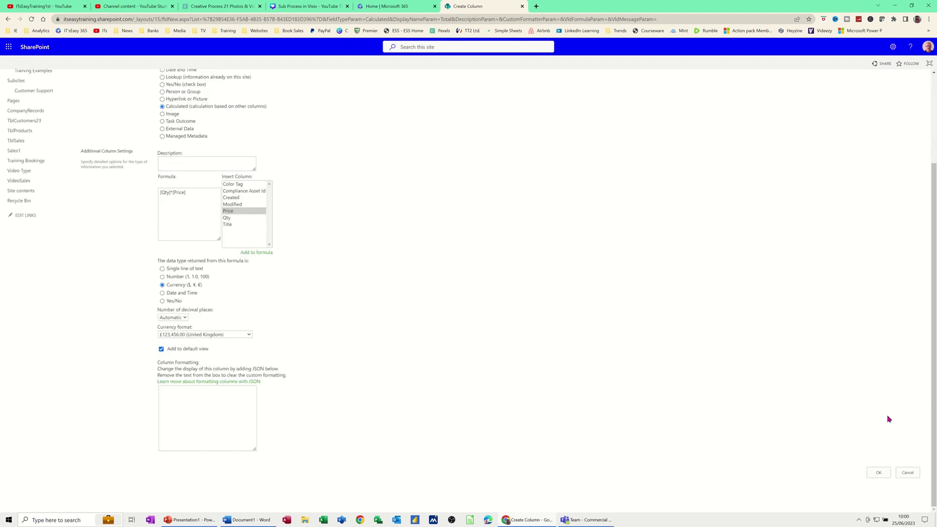
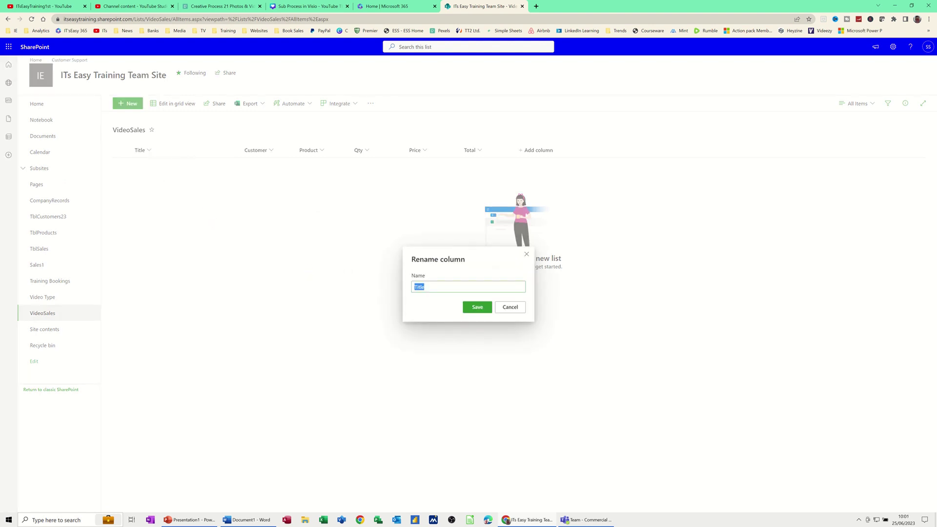
Step: Rename the Title column of the VideoSales list as SalesID
type("SalesID")
left_click(477, 307)
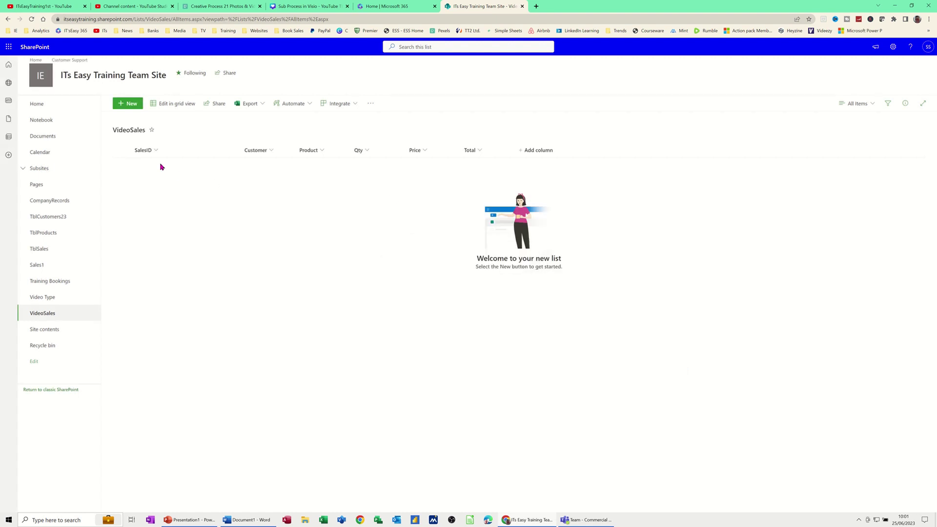
Step: In grid view, start the first VideoSales record with SalesID 1, Customer BobIT and Product Generator 2000
left_click(175, 106)
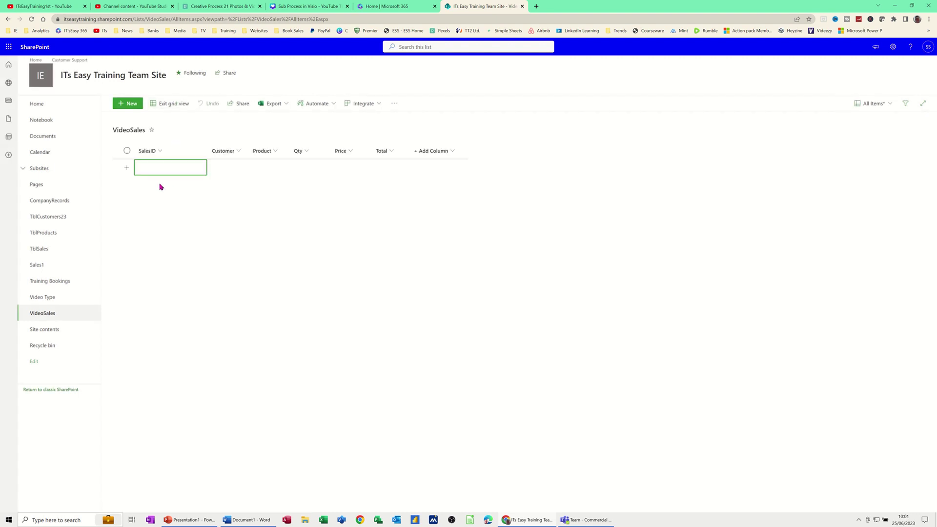
type("1")
key("Tab")
type("1")
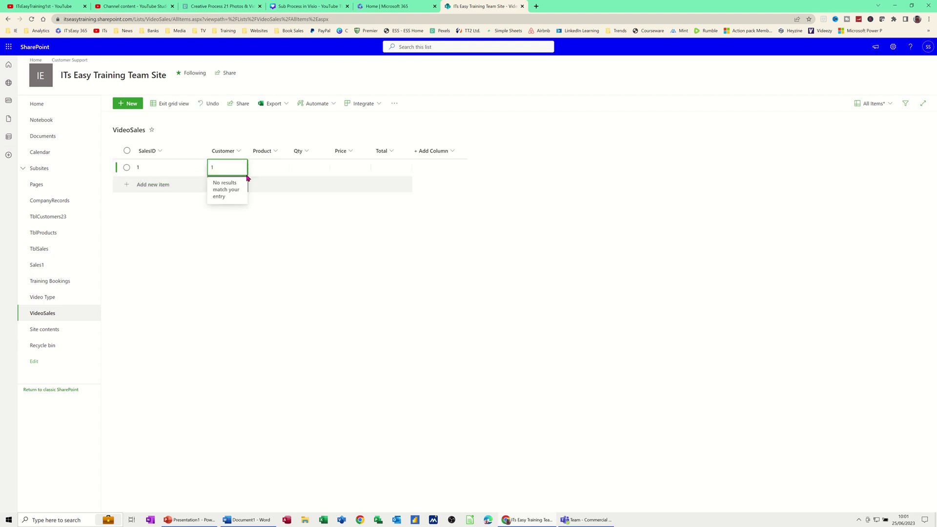
key("BackSpace")
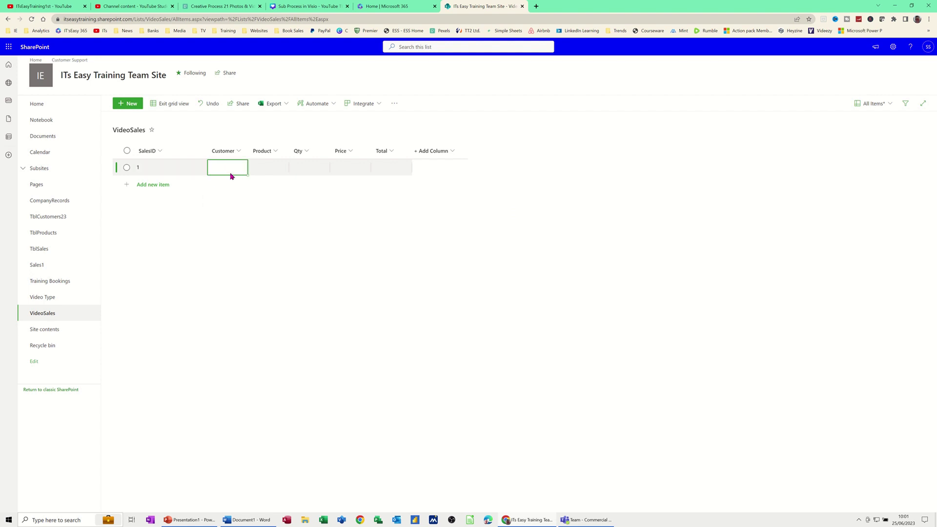
left_click(228, 171)
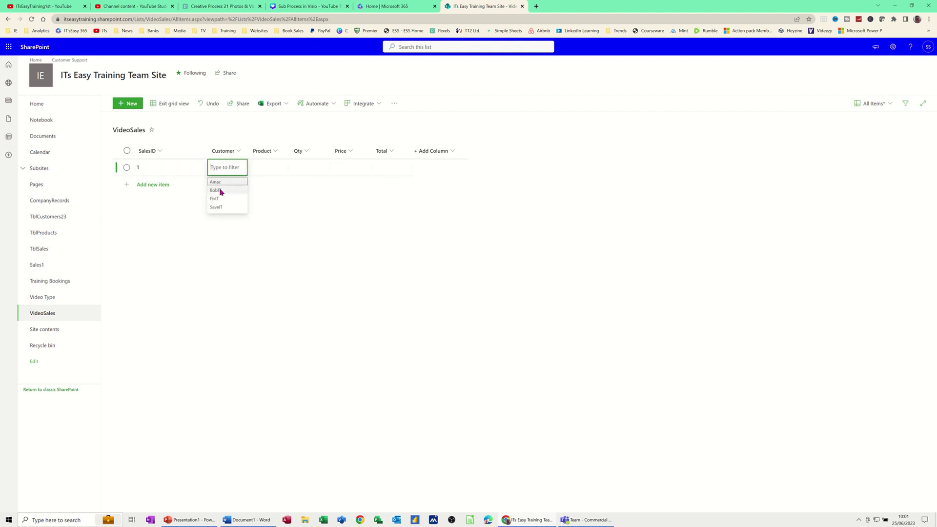
left_click(220, 190)
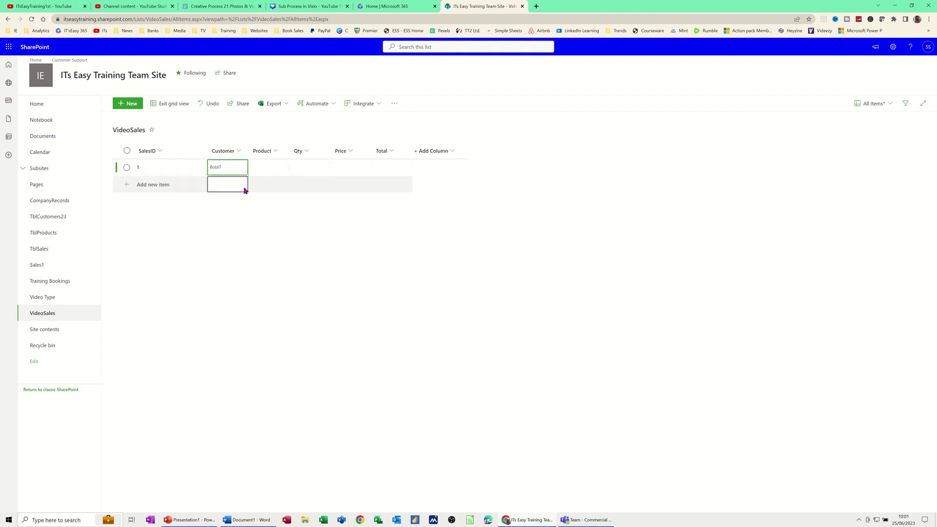
left_click(267, 169)
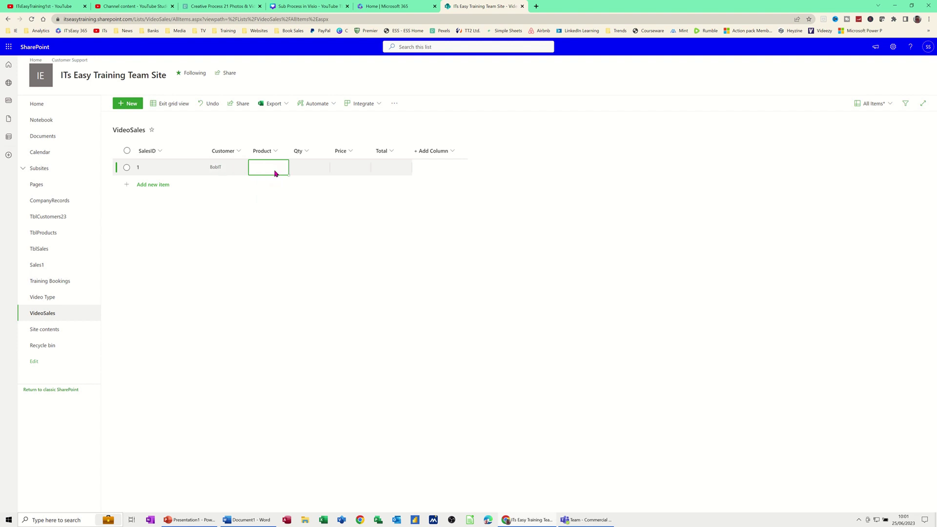
left_click(272, 171)
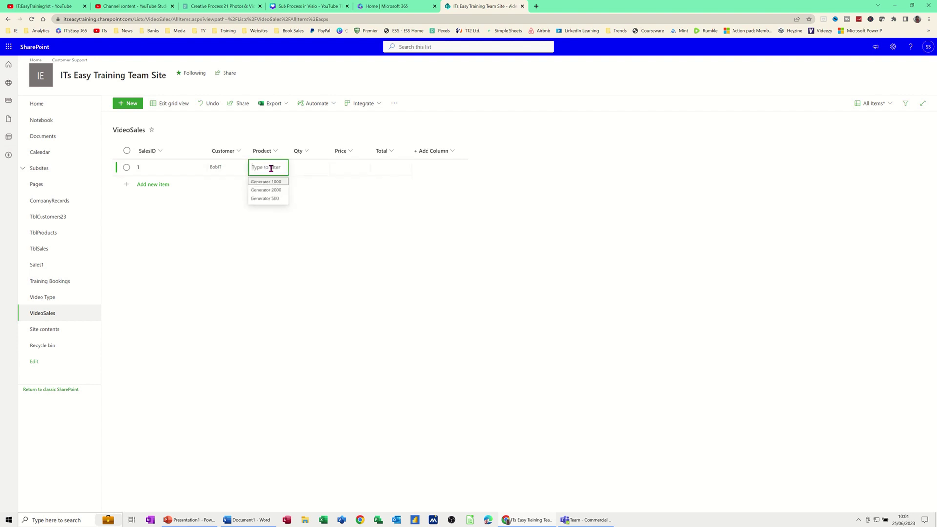
left_click(272, 192)
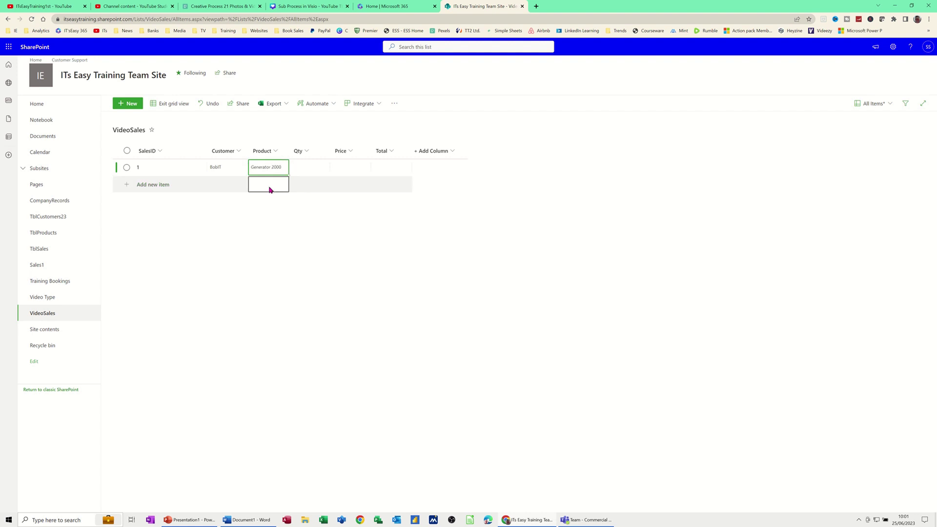
Step: Complete the first sales record with Qty 2 and Price 500
left_click(311, 166)
left_click(314, 166)
type("2")
left_click(332, 170)
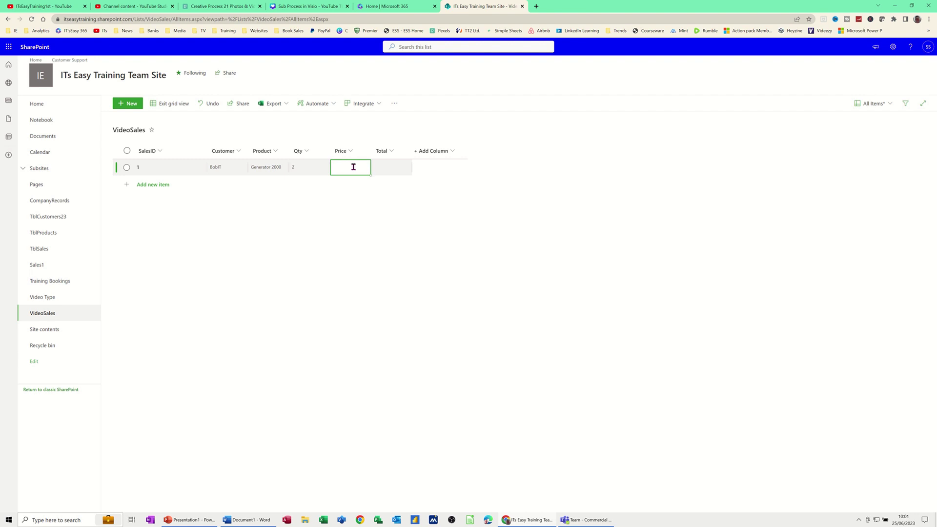
type("500")
left_click(383, 168)
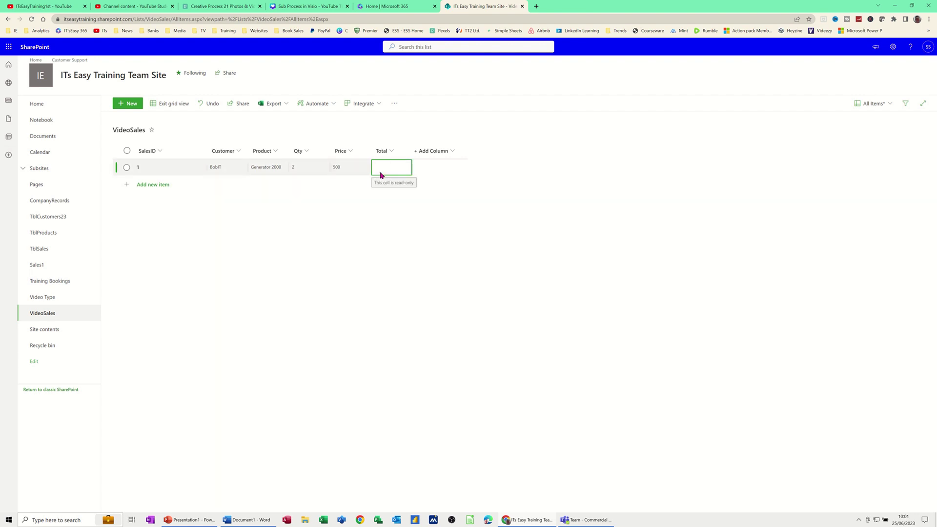
Step: Add a second VideoSales record with SalesID 2, Customer FixIT and Product Generator 500
left_click(161, 187)
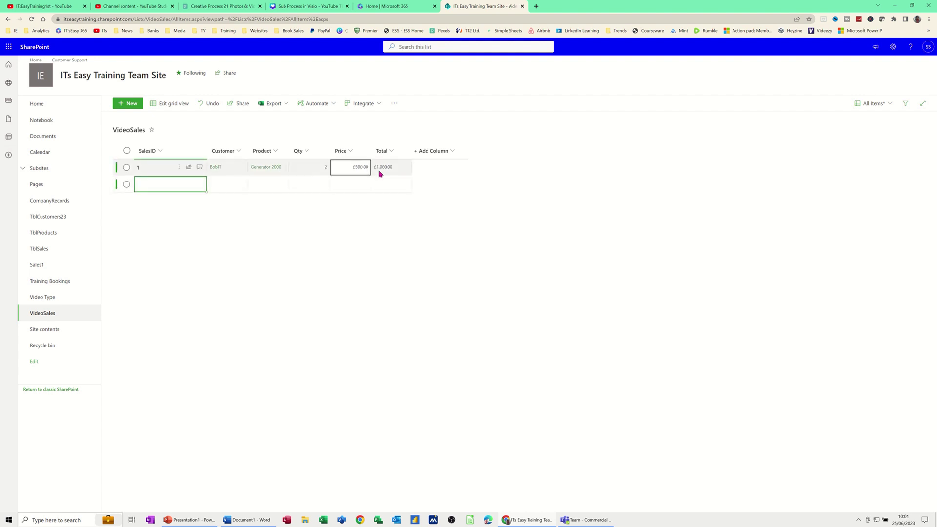
type("2")
left_click(211, 188)
left_click(226, 185)
left_click(227, 217)
left_click(261, 189)
left_click(262, 189)
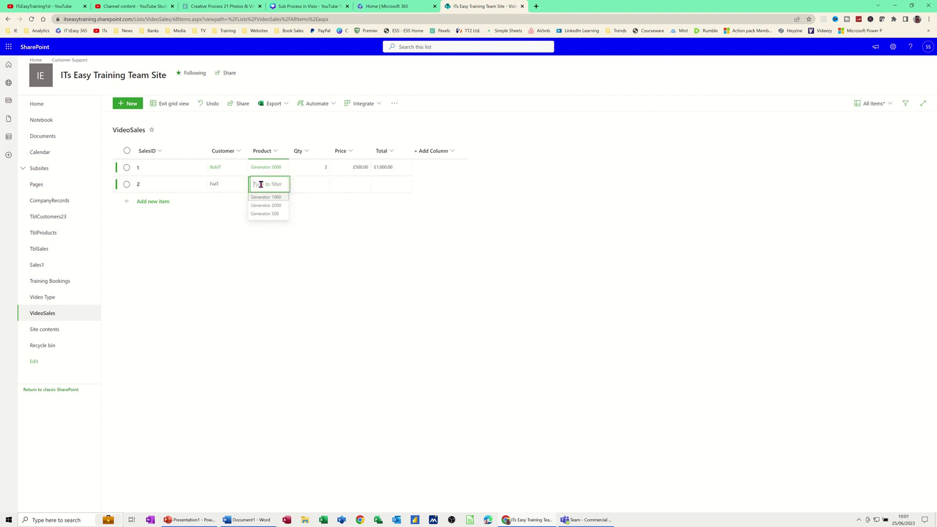
left_click(271, 214)
Step: Complete the second sales record with Qty 10 and Price 1000, and start a blank third row
left_click(311, 185)
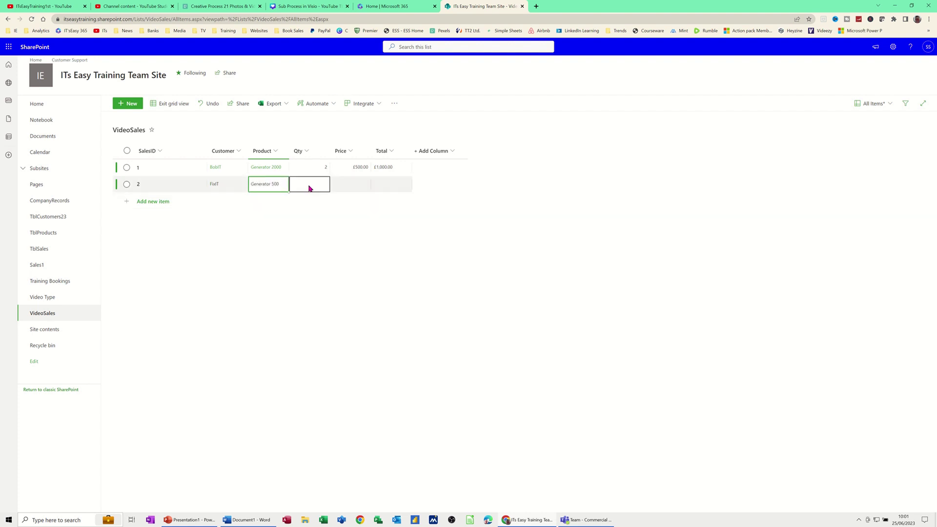
type("10")
left_click(352, 184)
left_click(361, 184)
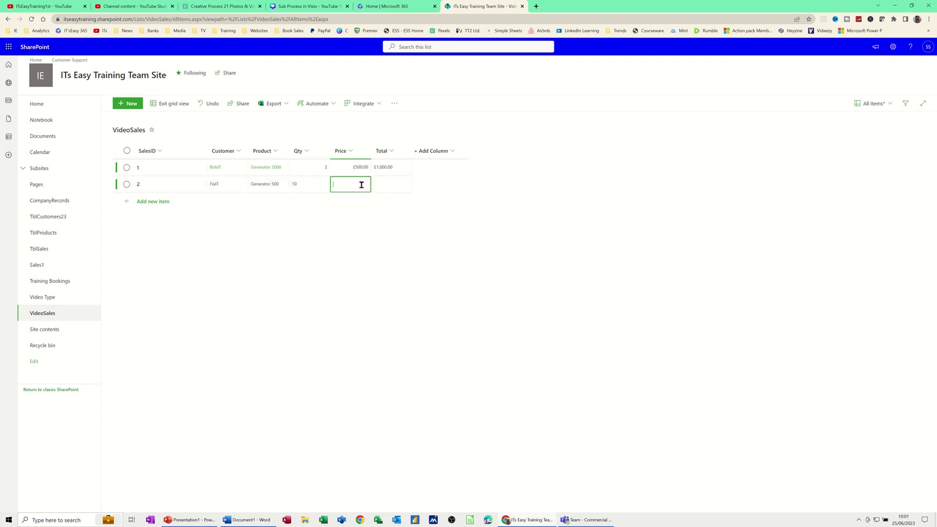
type("1000")
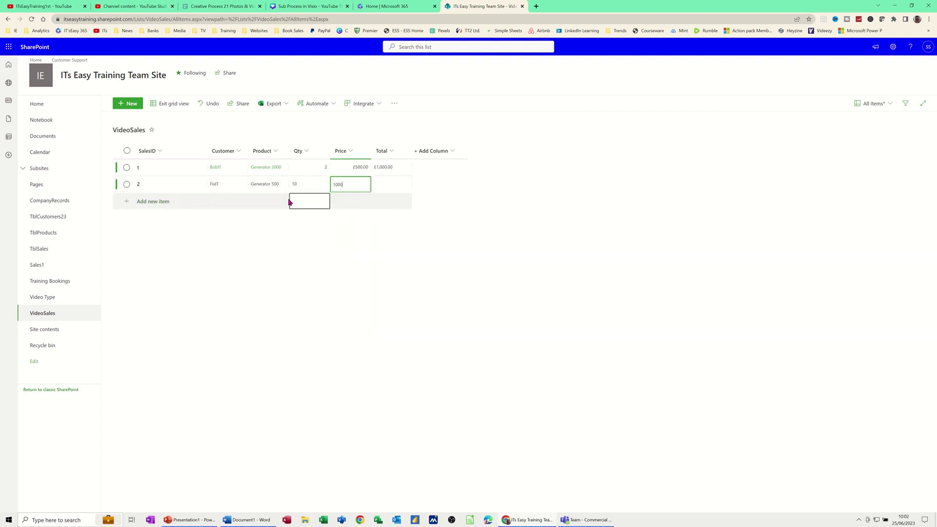
left_click(162, 205)
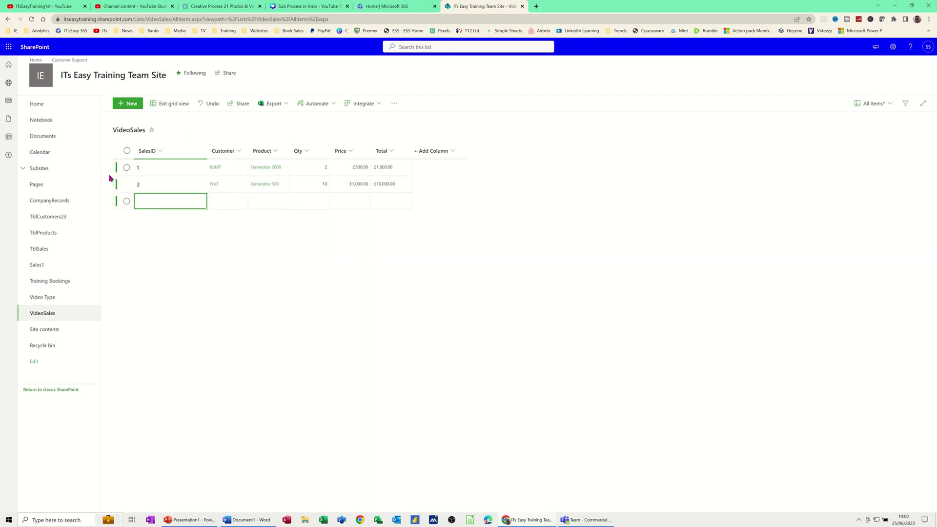
Step: Switch to Microsoft Lists and open the VideoSales list from the recent lists
left_click(9, 47)
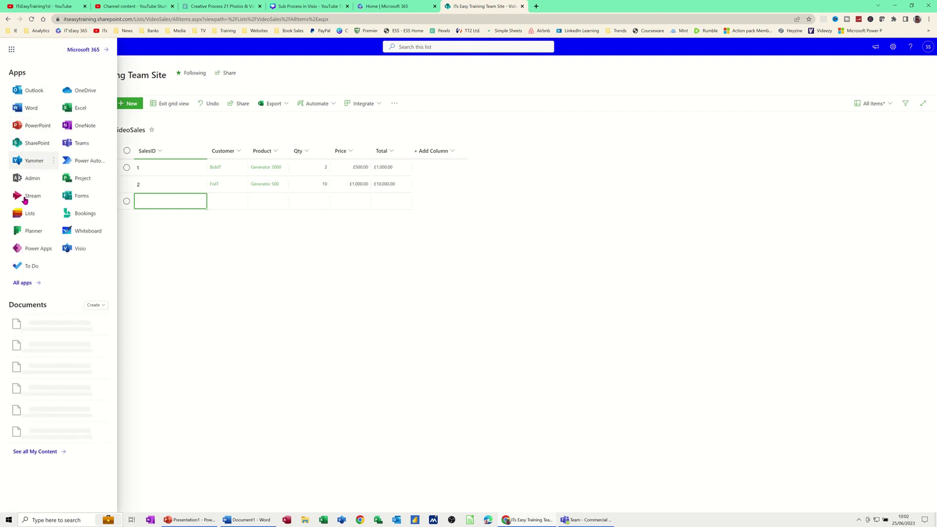
left_click(27, 215)
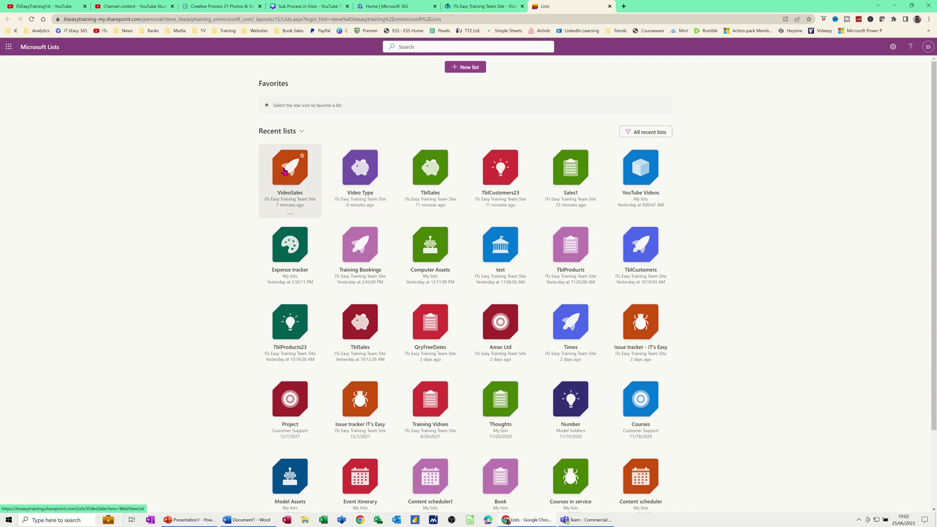
left_click(284, 172)
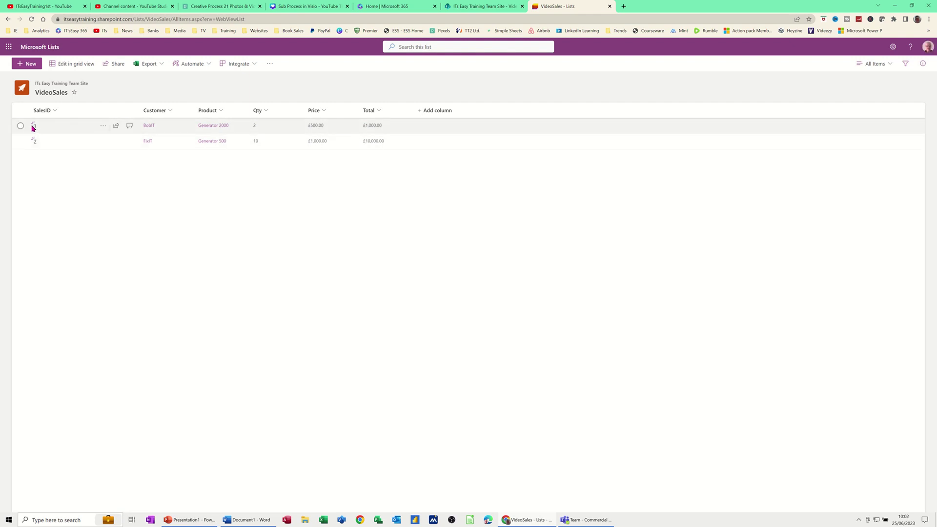
Step: In the VideoSales list settings, change the Title column's name to SalesID
left_click(895, 49)
left_click(840, 108)
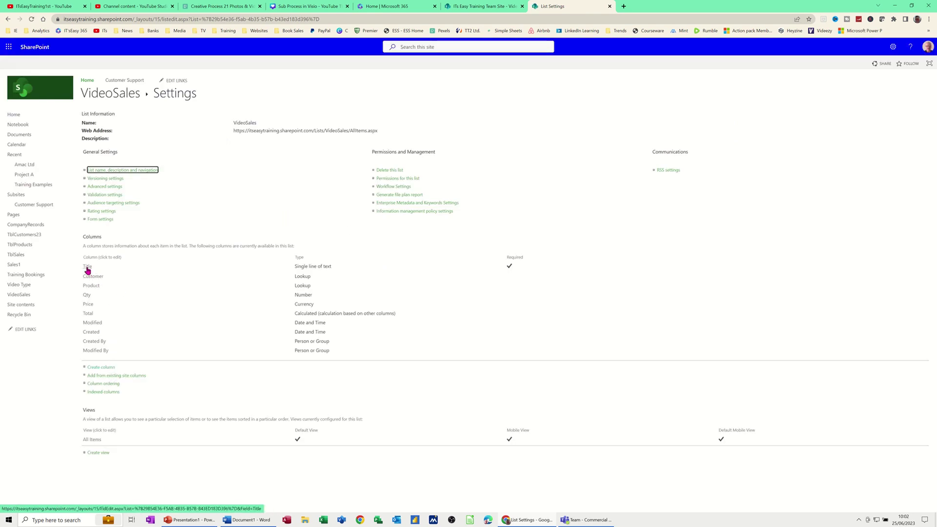
left_click(88, 267)
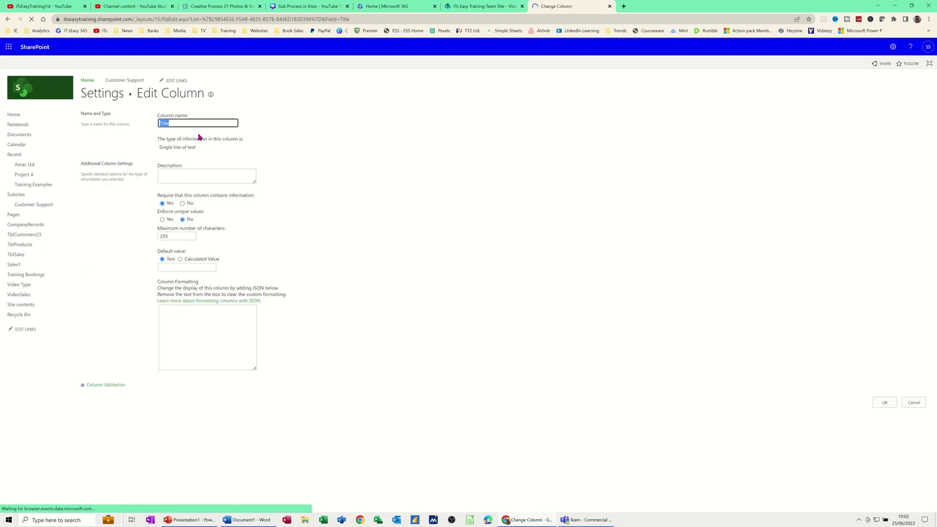
type("SalesID")
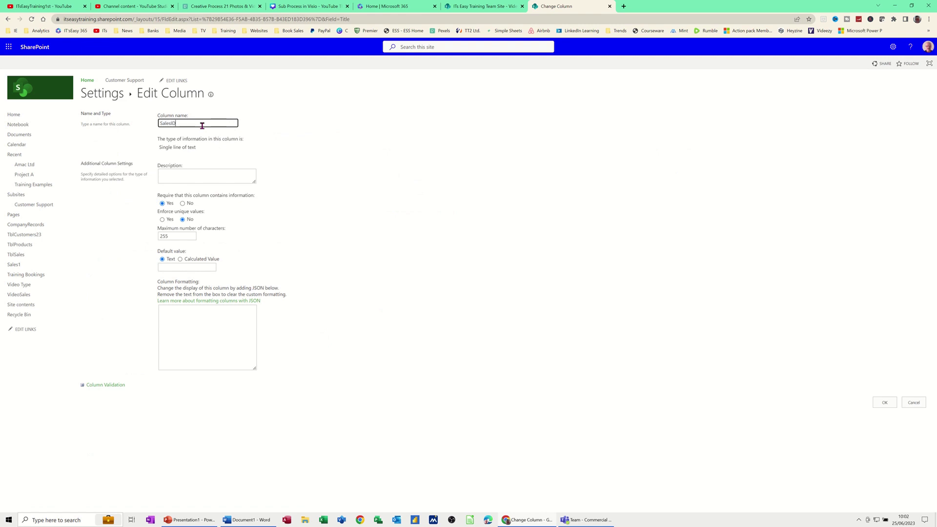
left_click(882, 406)
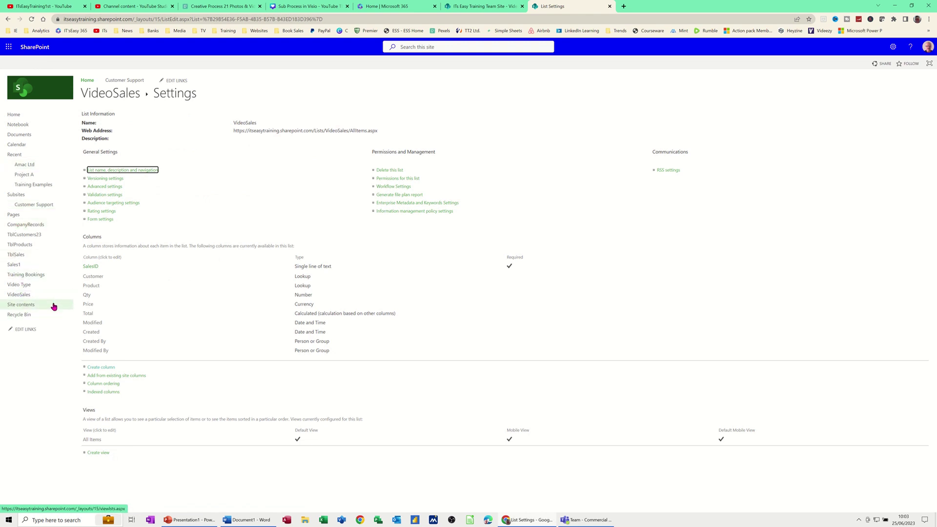
Step: Return to the VideoSales list items on the team site and open the site's settings options
left_click(22, 296)
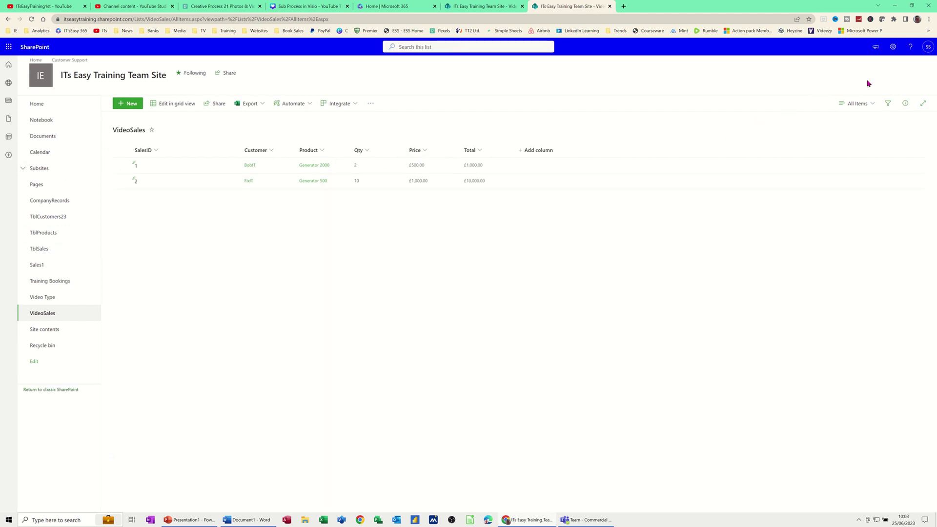
left_click(893, 48)
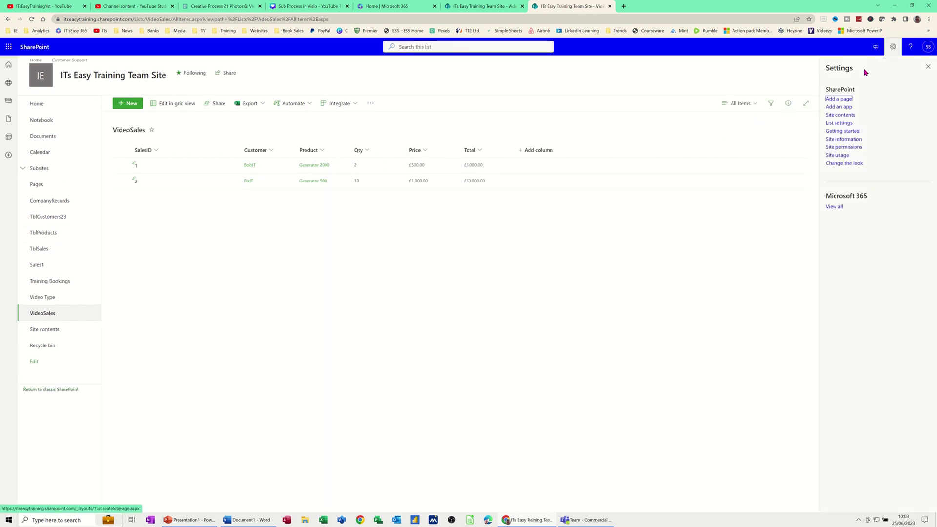